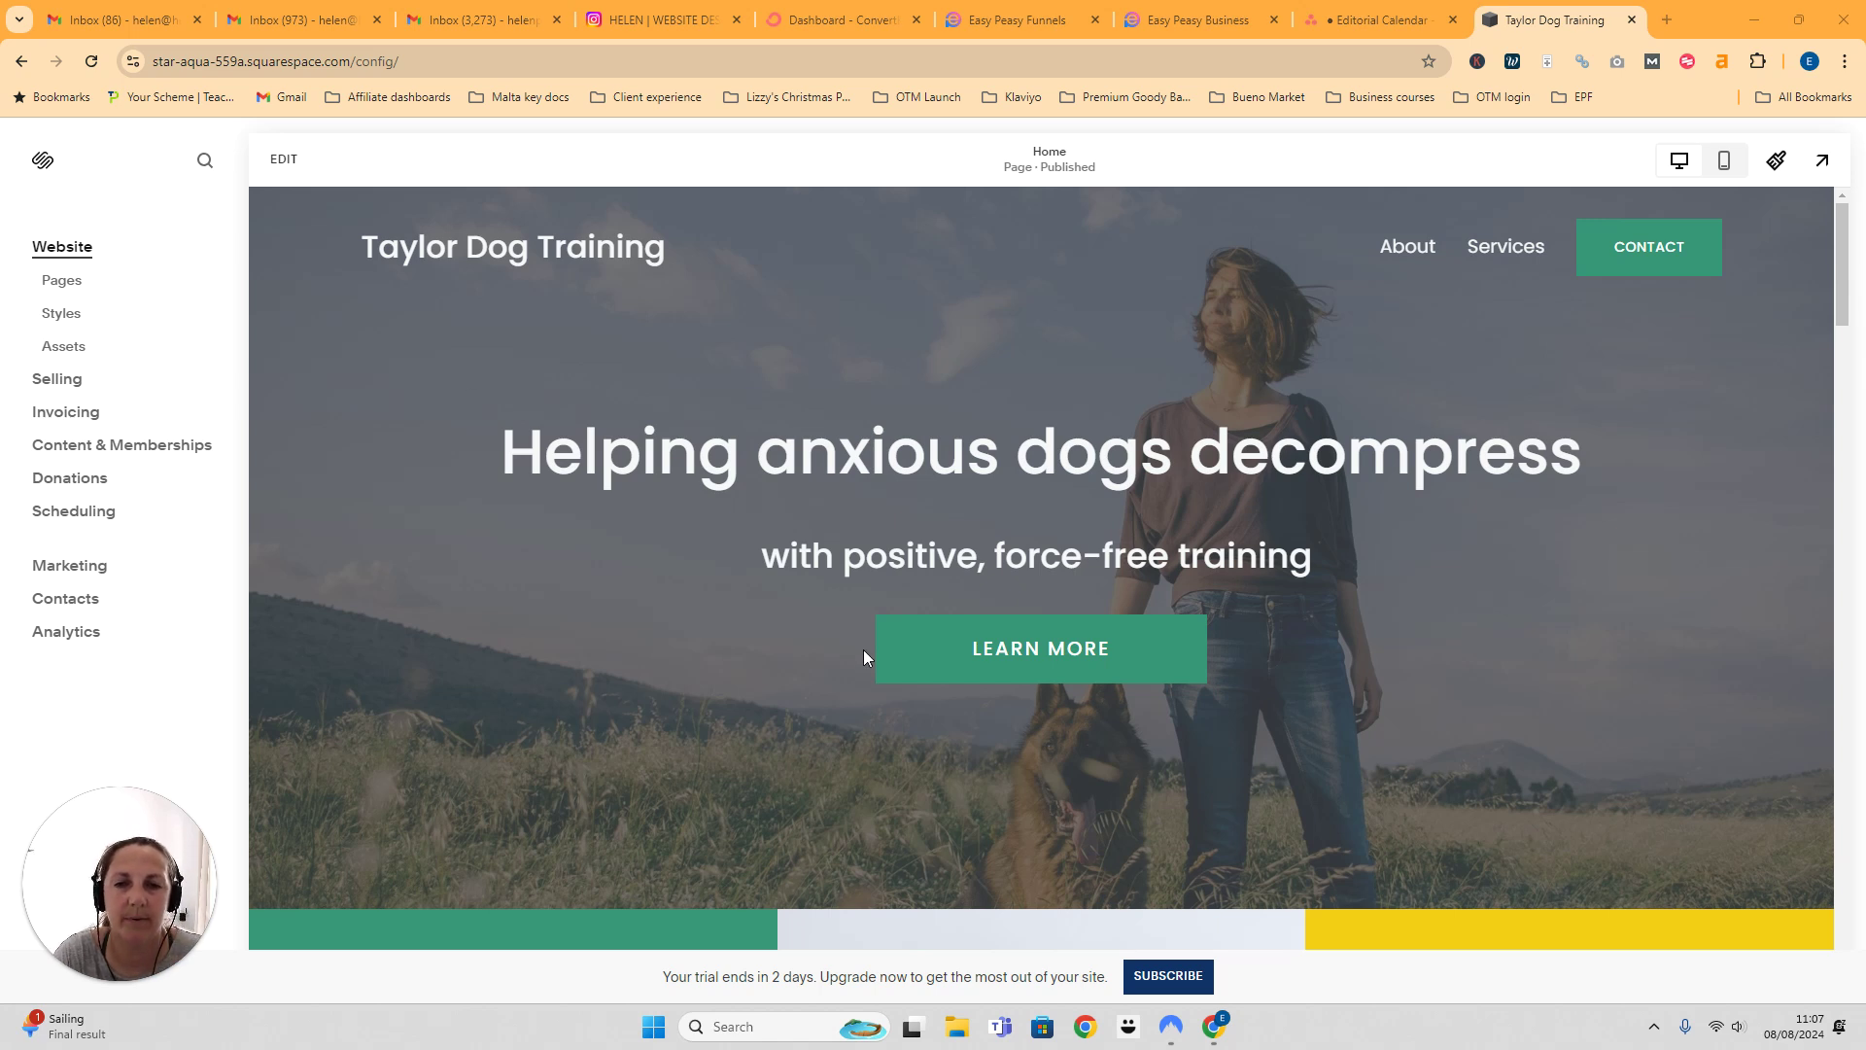
Step: Open the Home page for editing and remove the Learn More button from the hero section
{"action": "left_click", "coordinate": [283, 161]}
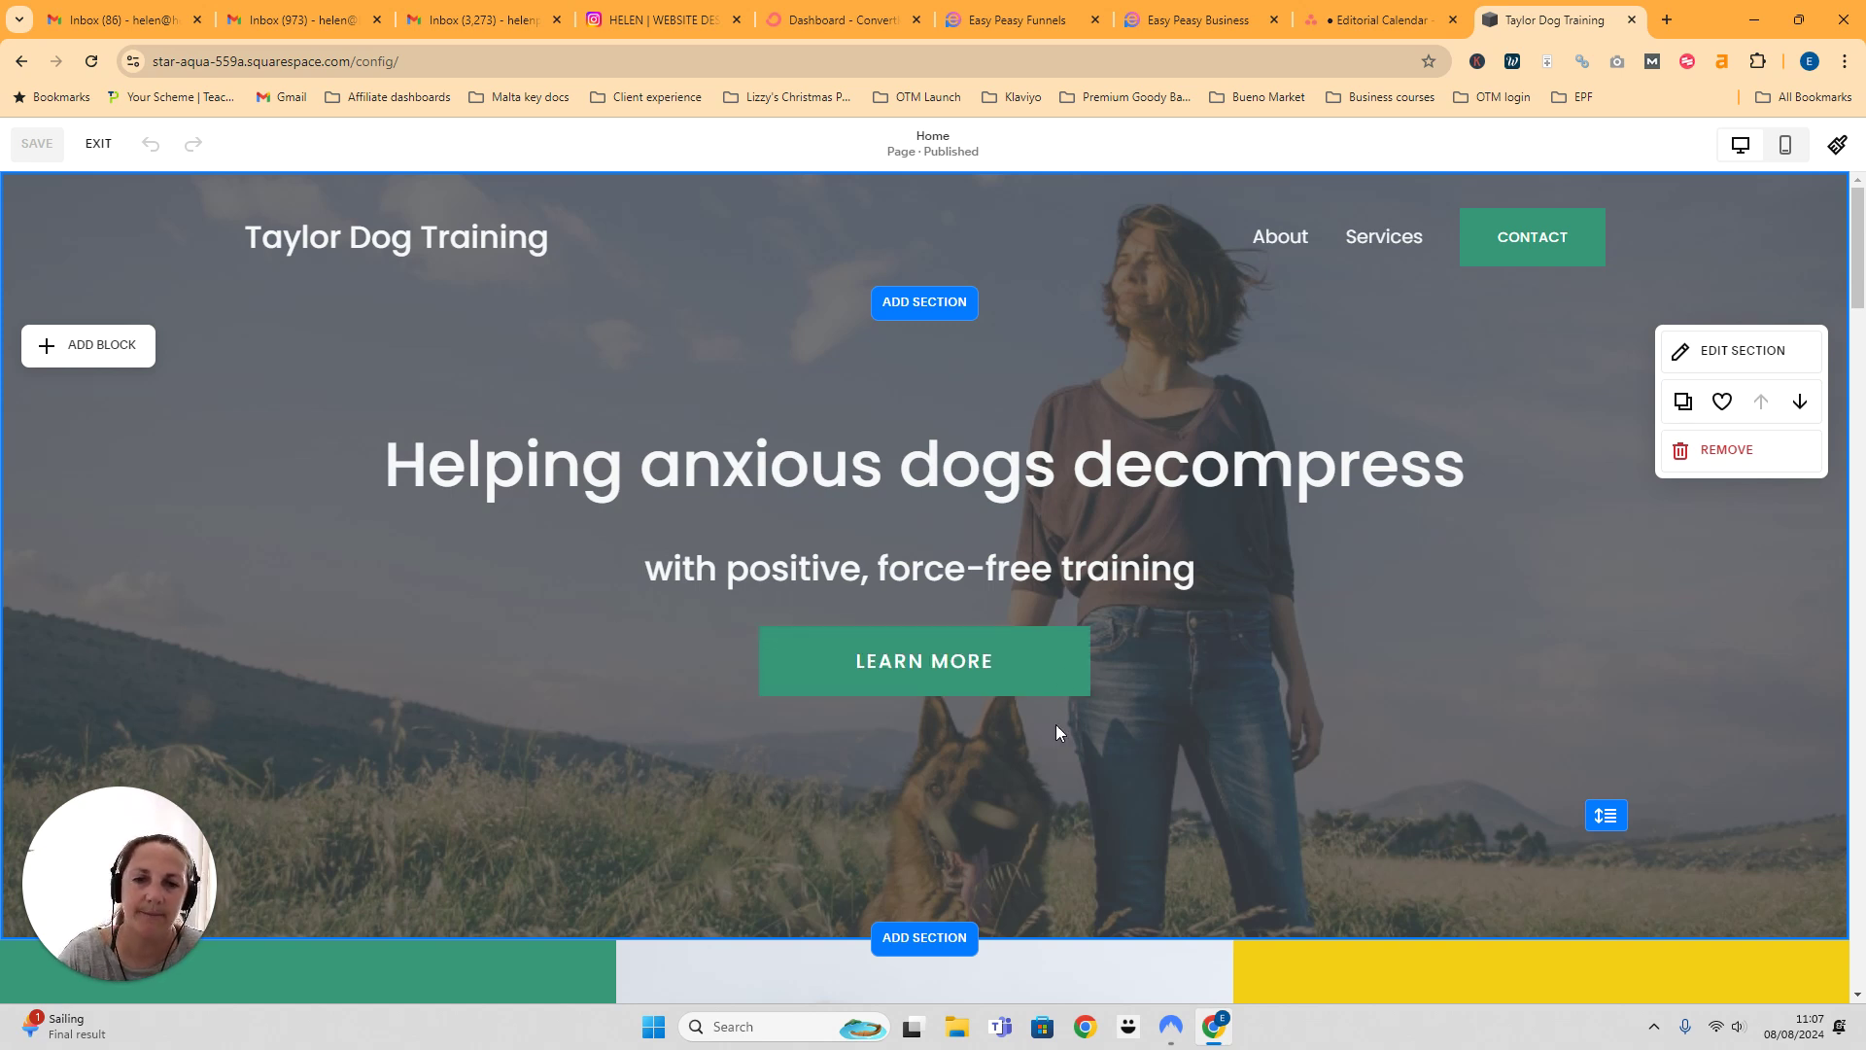
{"action": "left_click", "coordinate": [1057, 679]}
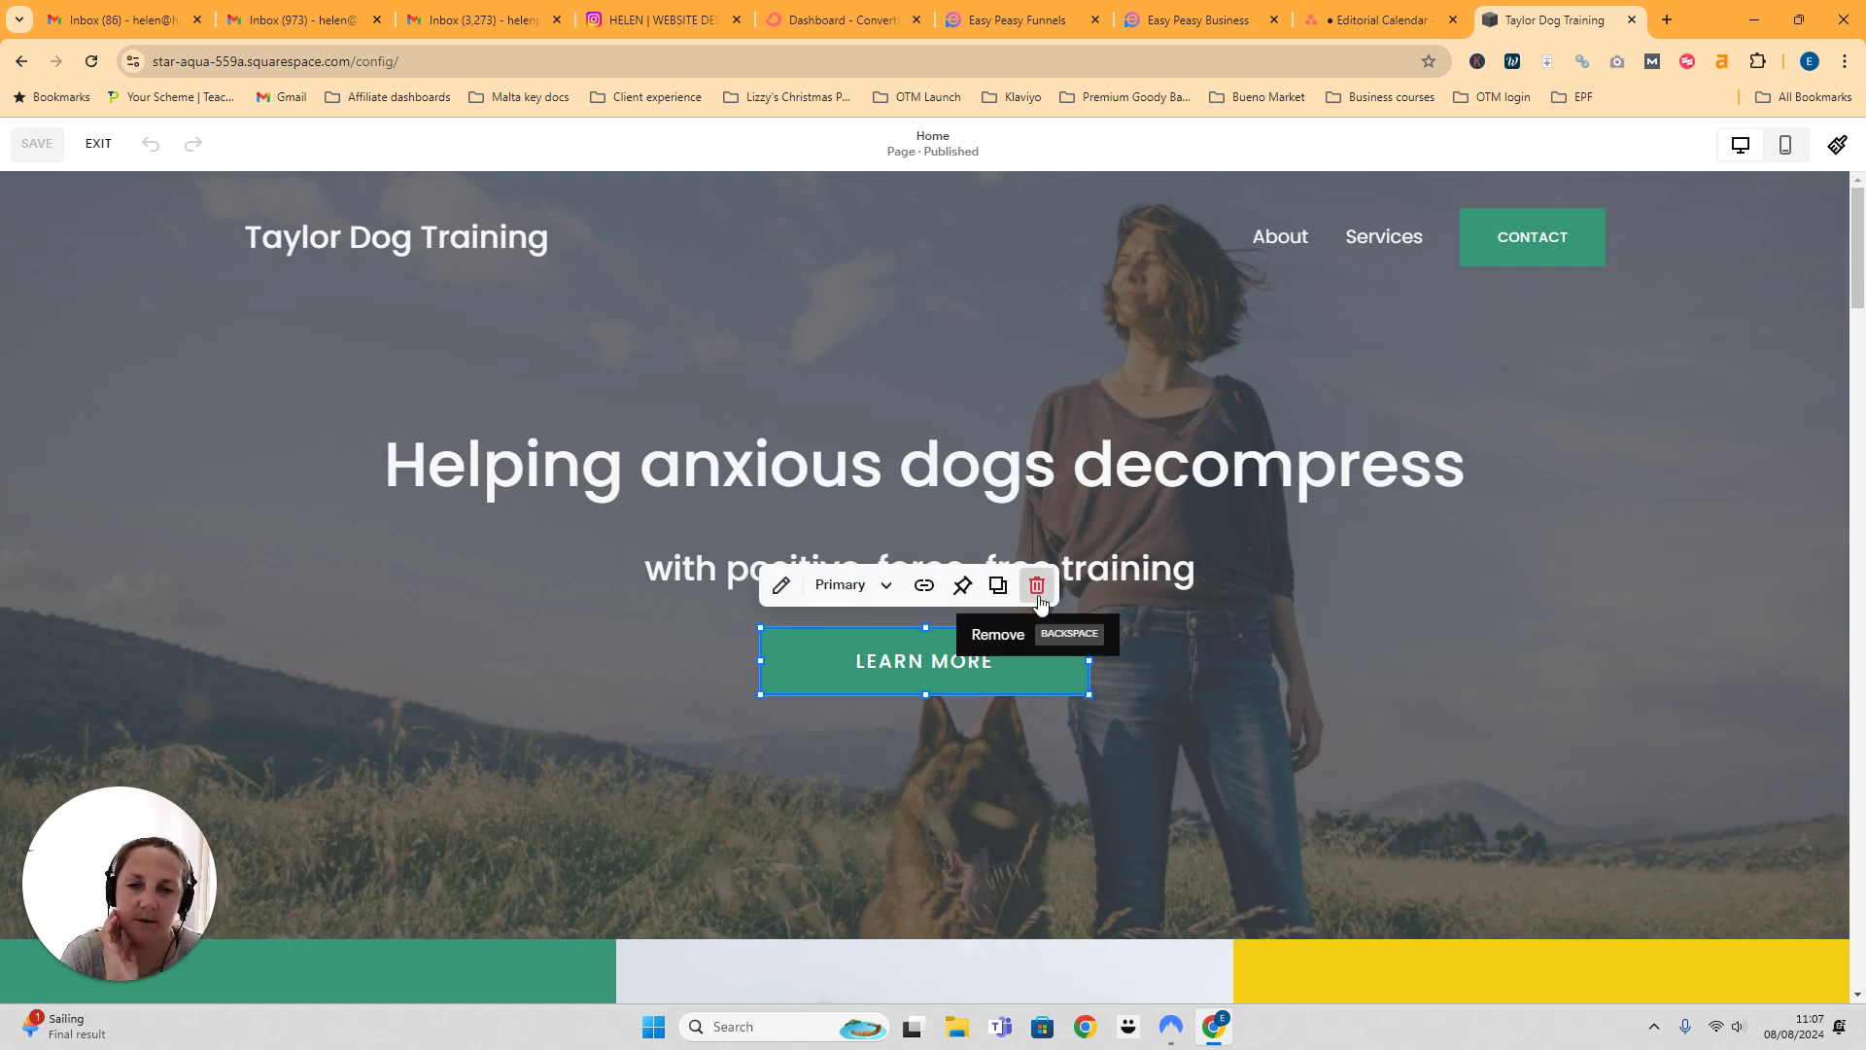
{"action": "left_click", "coordinate": [1038, 589]}
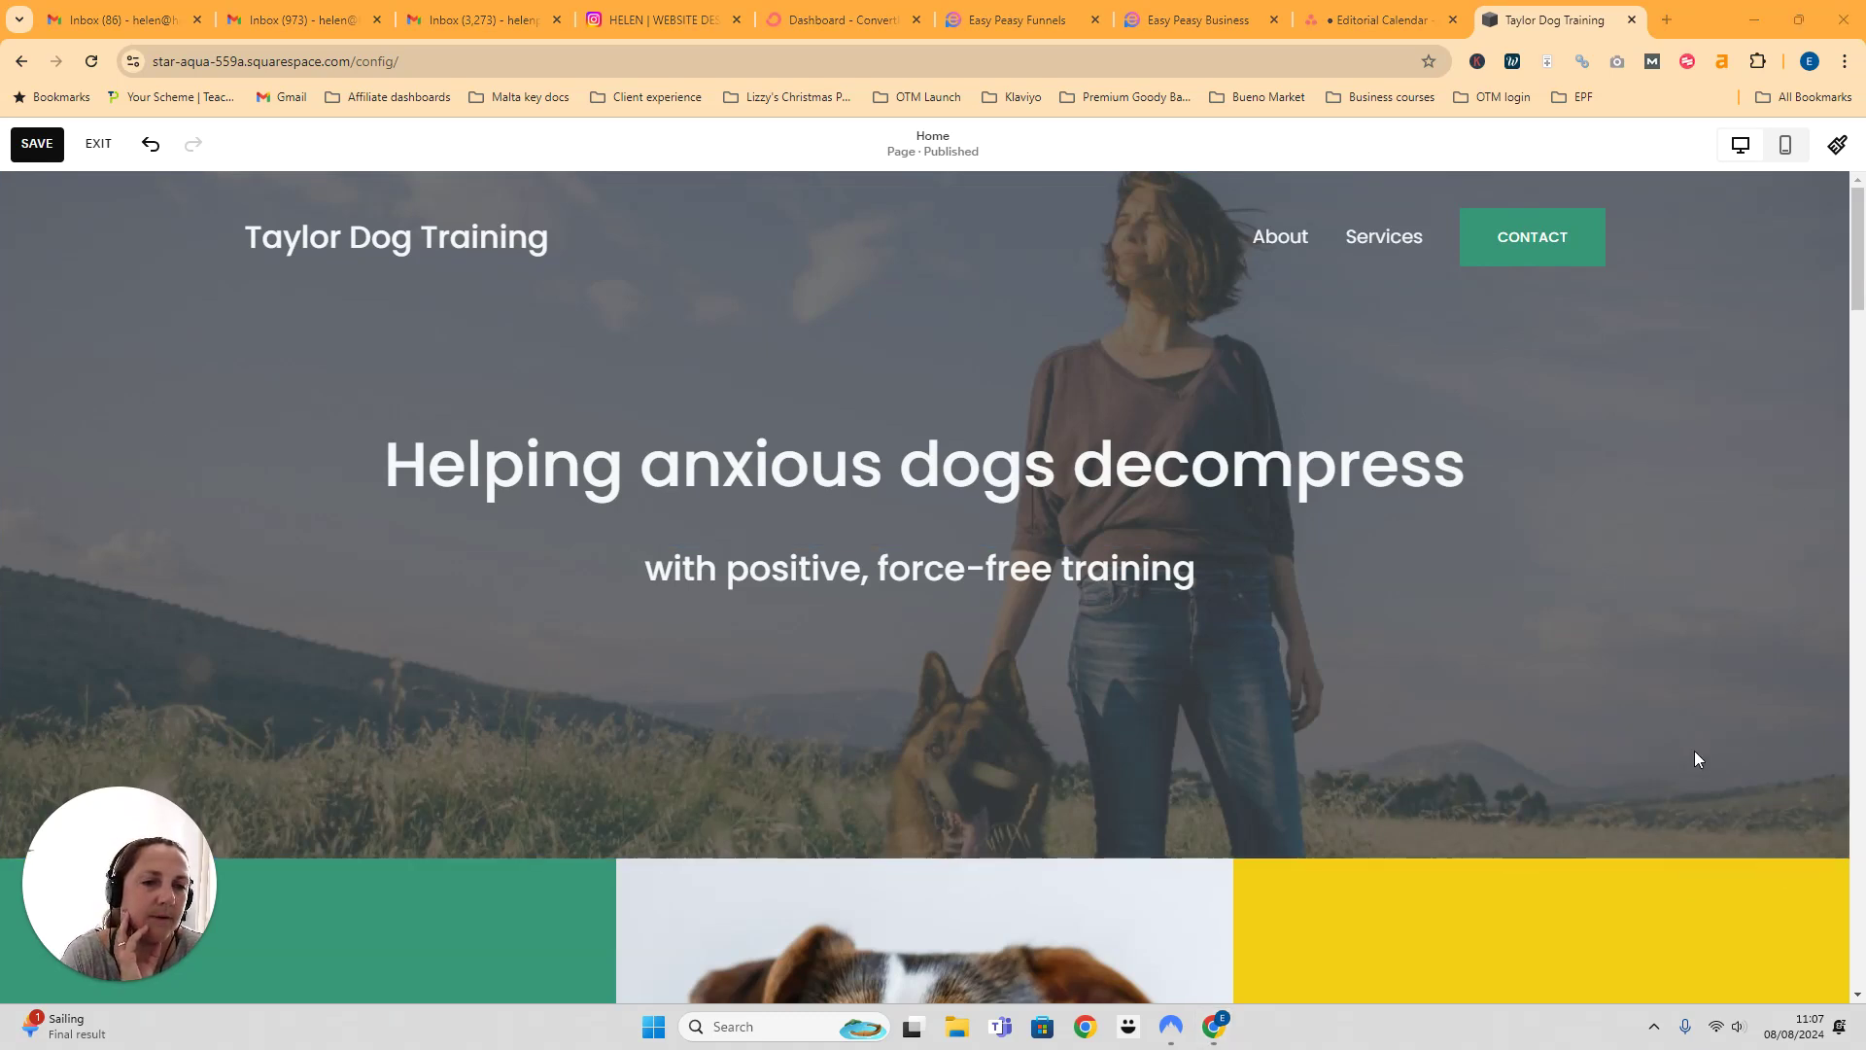
{"action": "mouse_move", "coordinate": [1712, 737]}
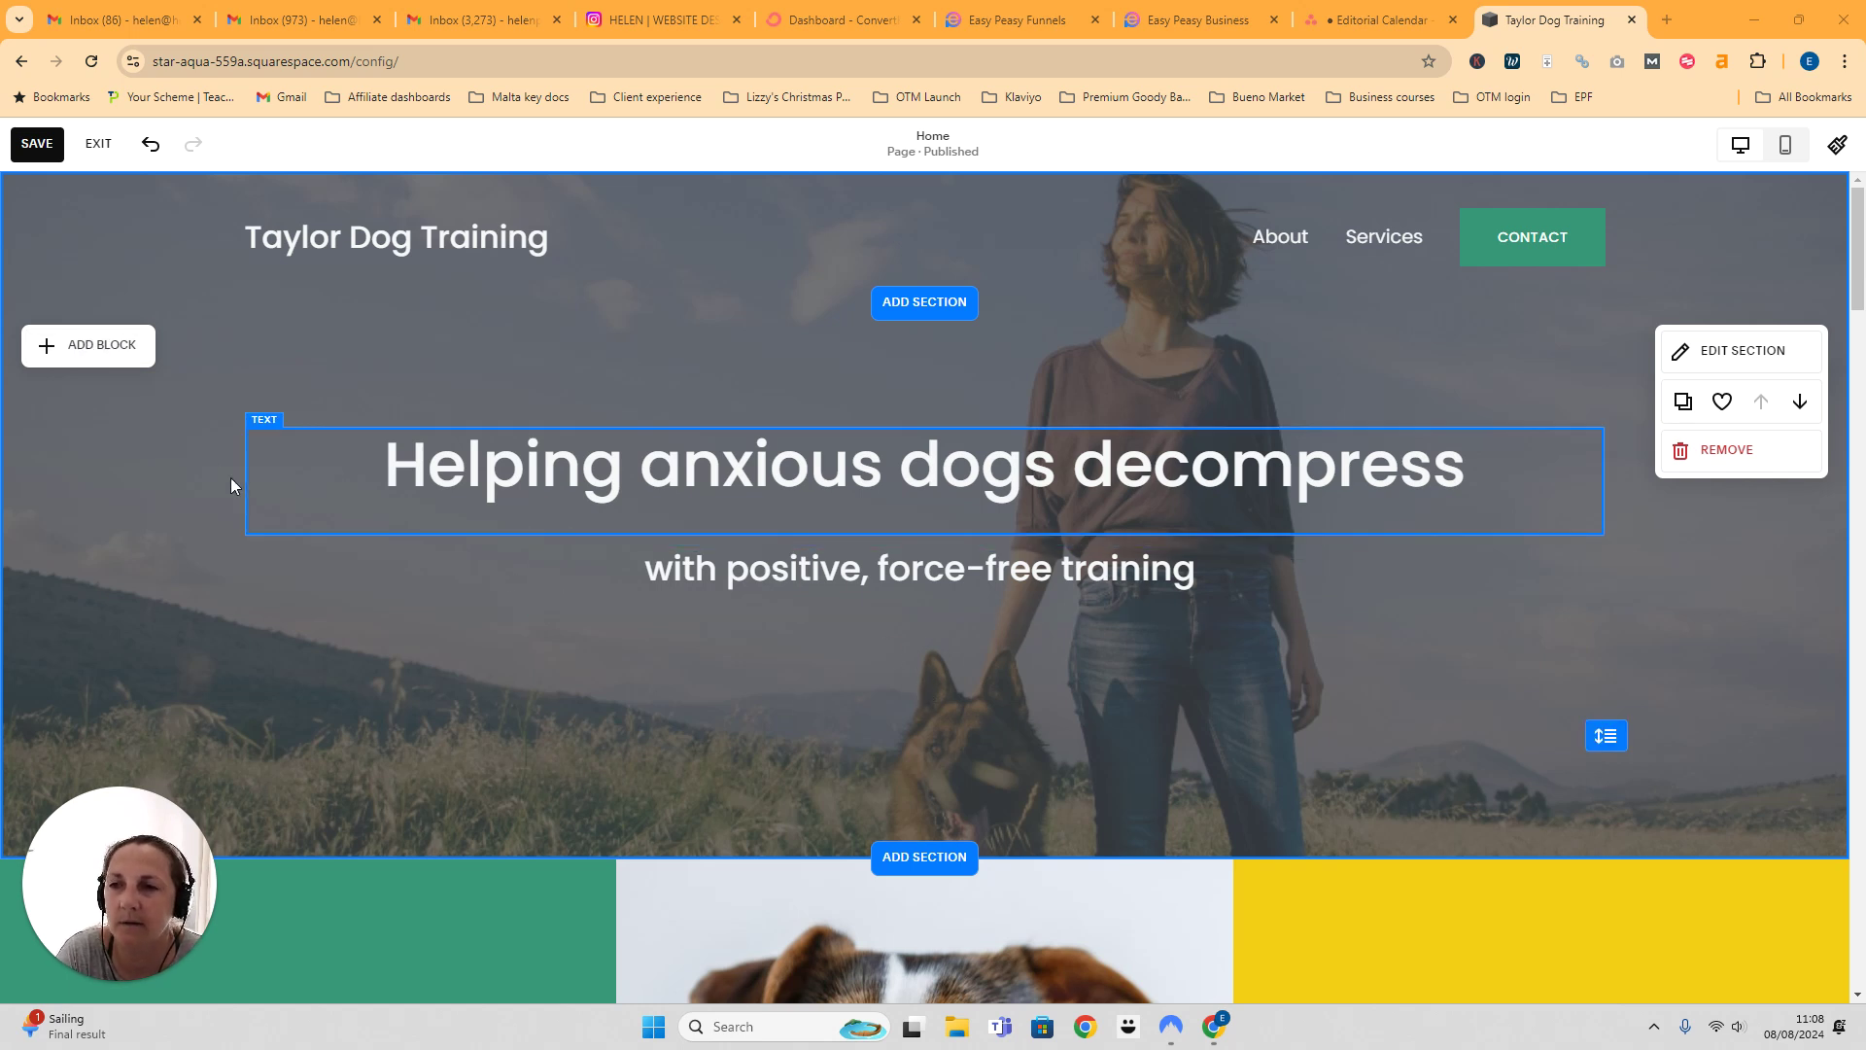
Step: Add a new button block to the hero section and place it centred below the subtitle about force-free training
{"action": "left_click", "coordinate": [99, 348]}
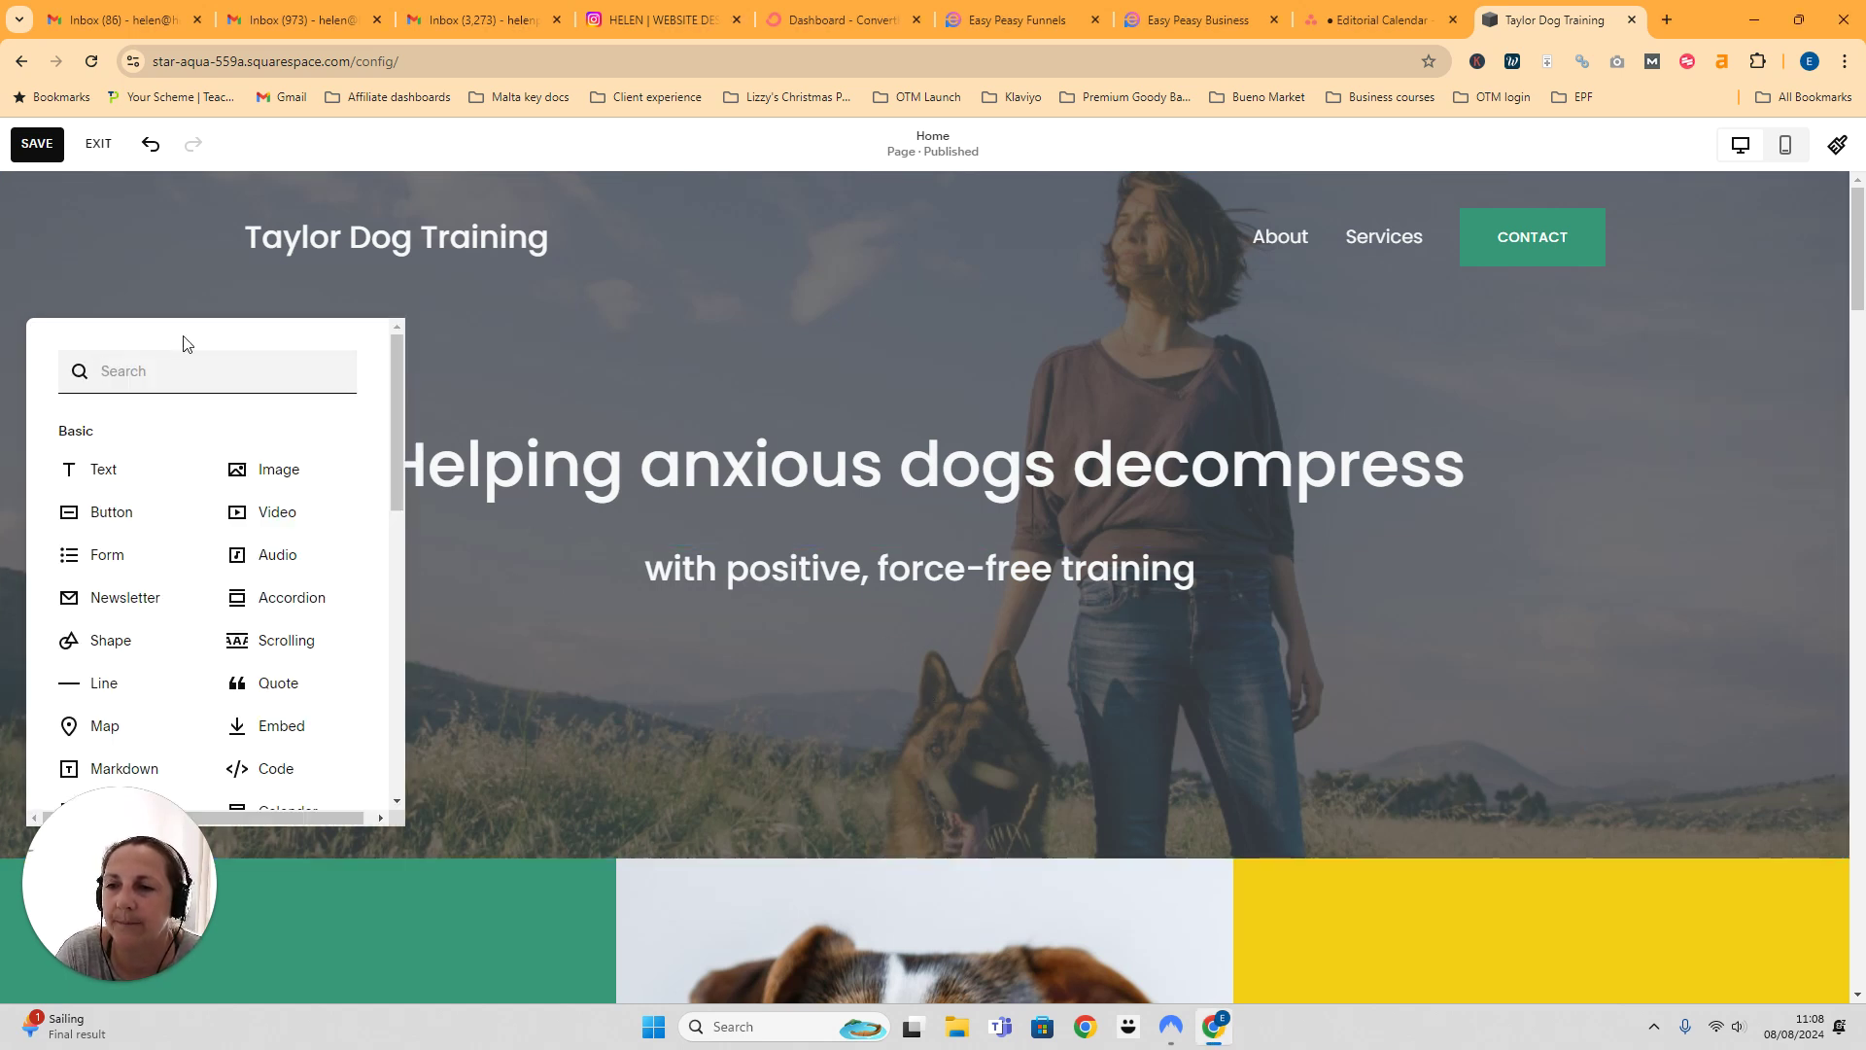
{"action": "left_click", "coordinate": [111, 523]}
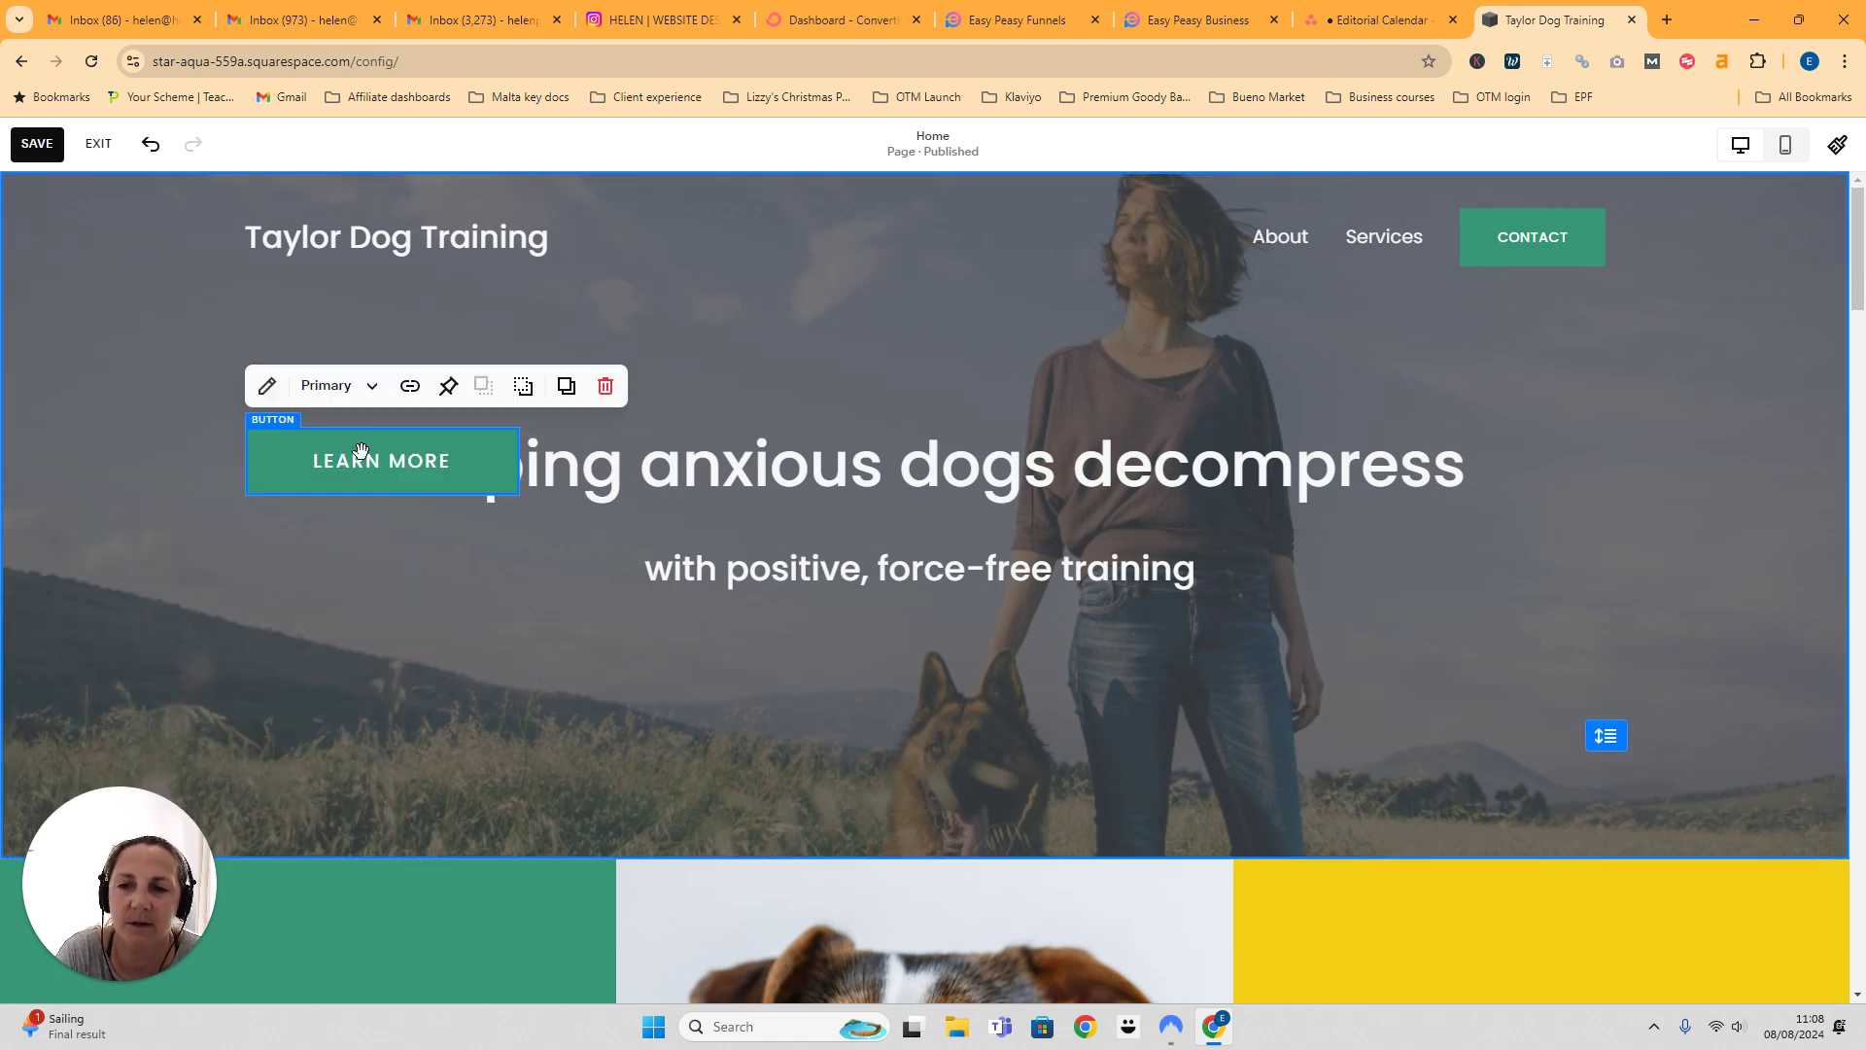
{"action": "left_click_drag", "start_coordinate": [346, 461], "coordinate": [860, 664]}
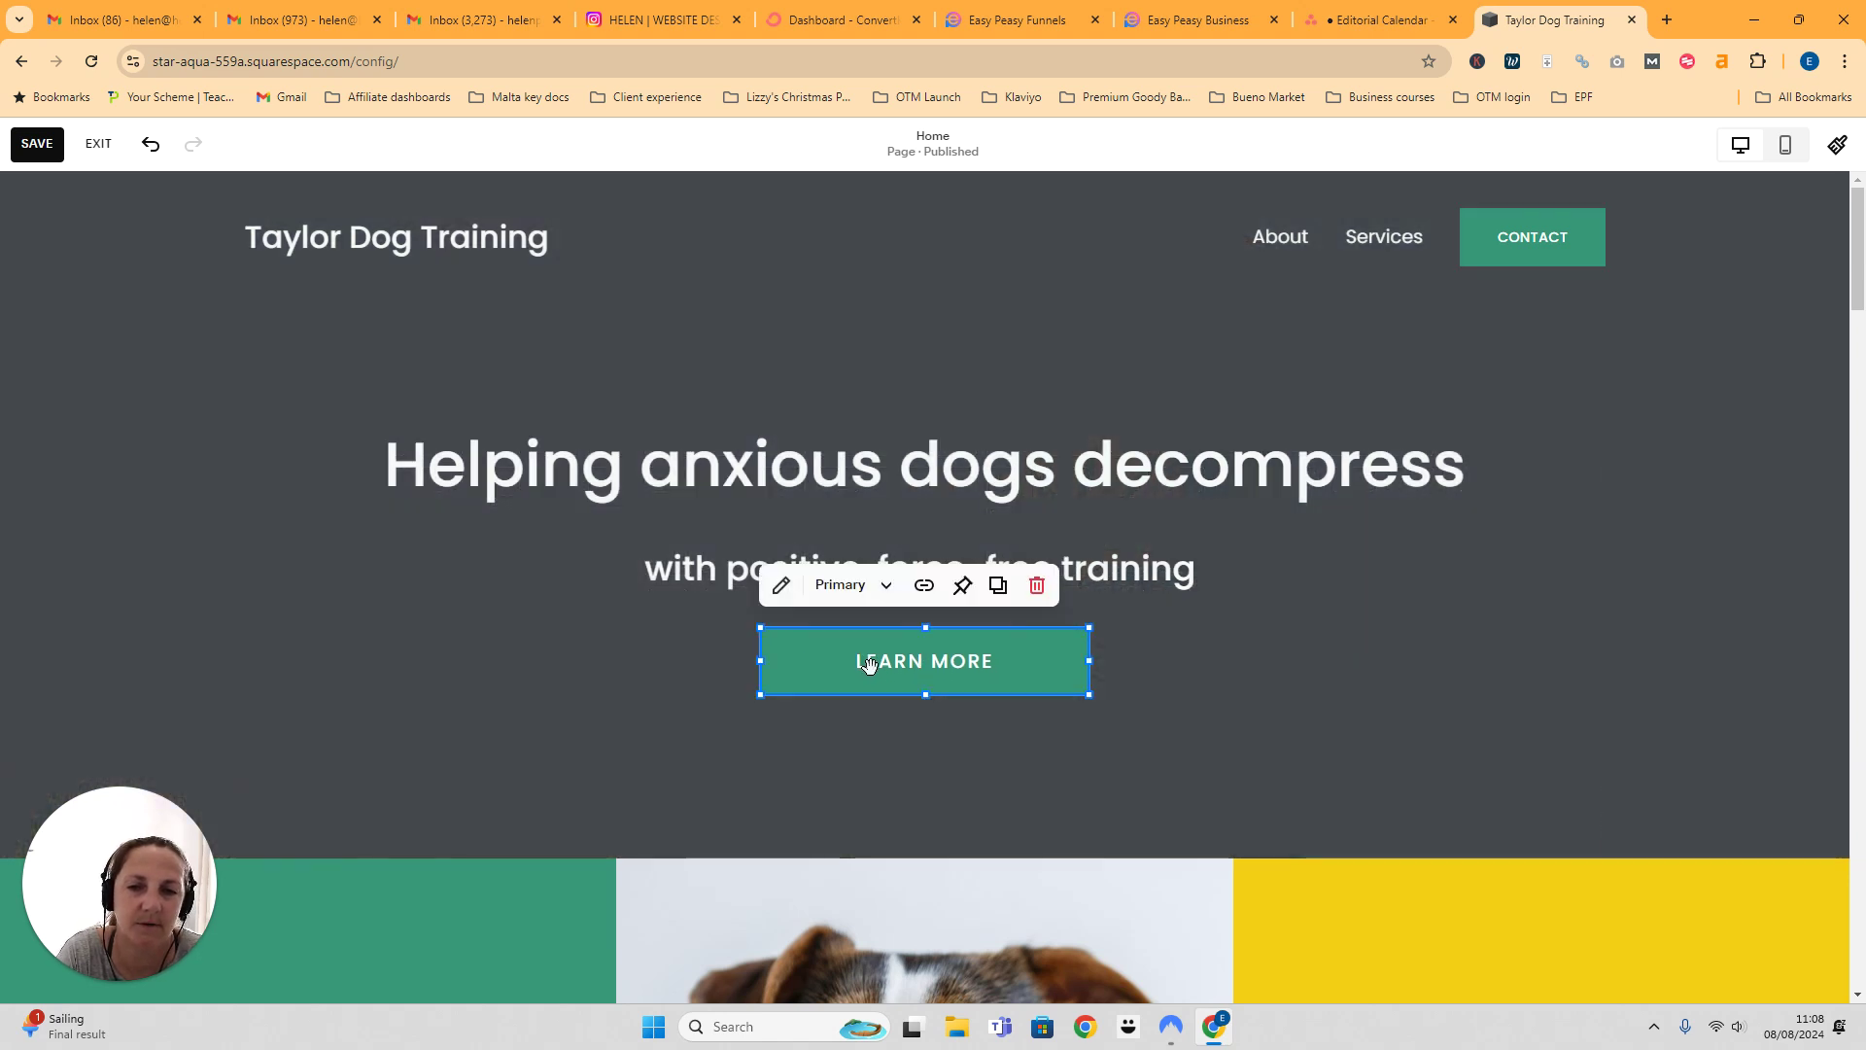
{"action": "left_click", "coordinate": [1433, 721]}
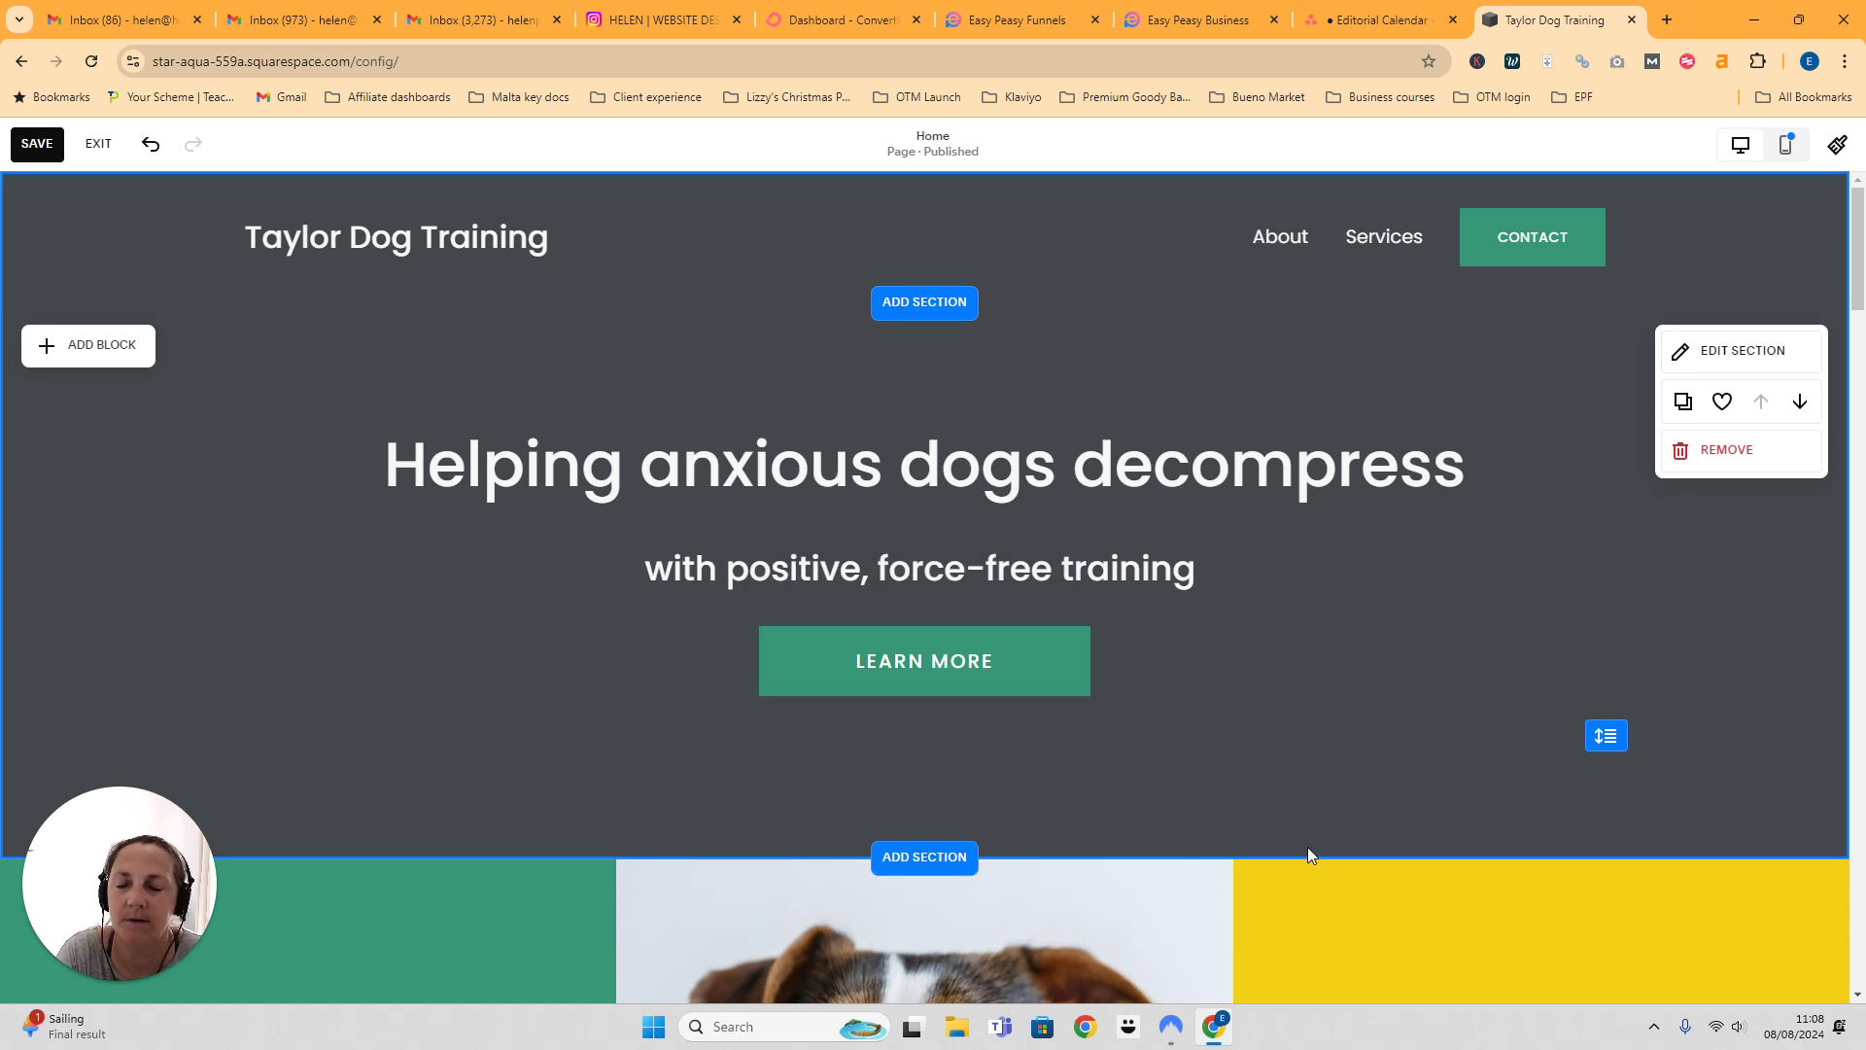
{"action": "scroll", "coordinate": [1309, 847], "scroll_direction": "down", "scroll_amount": 4}
{"action": "scroll", "coordinate": [1307, 847], "scroll_direction": "up", "scroll_amount": 4}
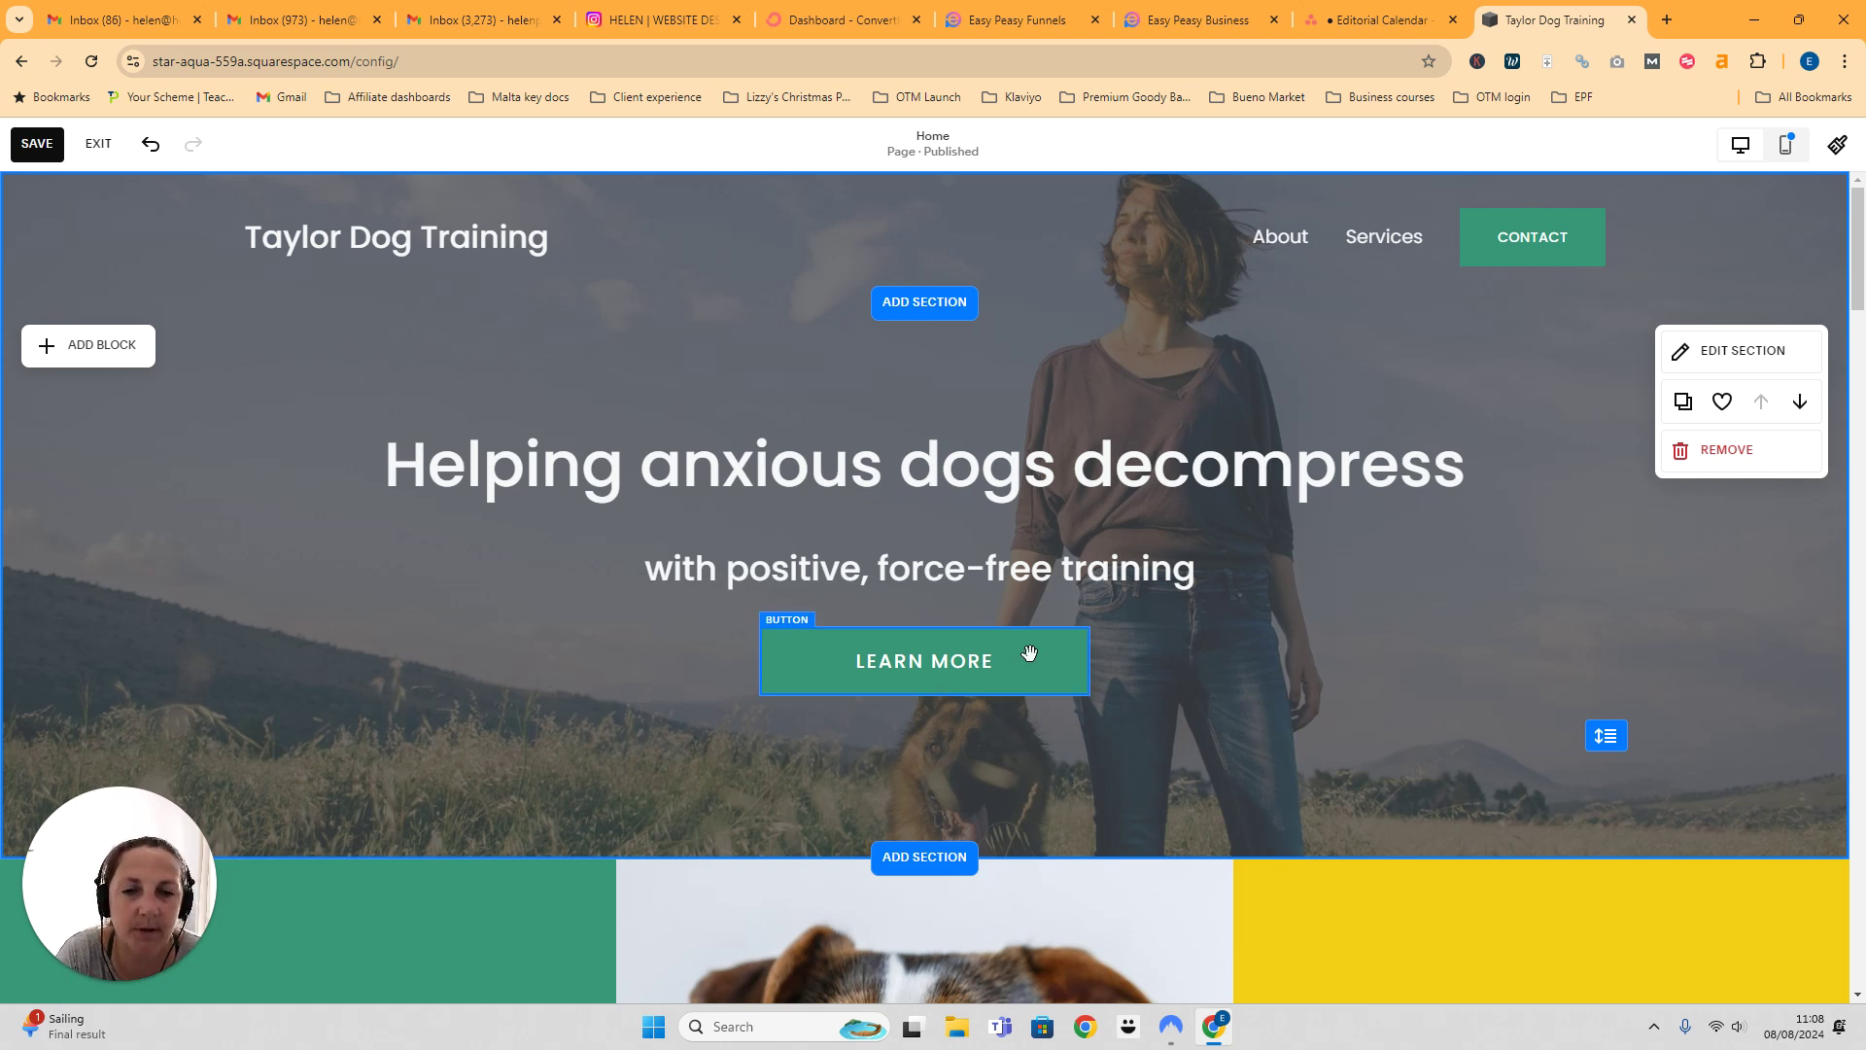
Step: Examine the Learn More button's text setting and the link options for attaching a URL or site page
{"action": "double_click", "coordinate": [930, 664]}
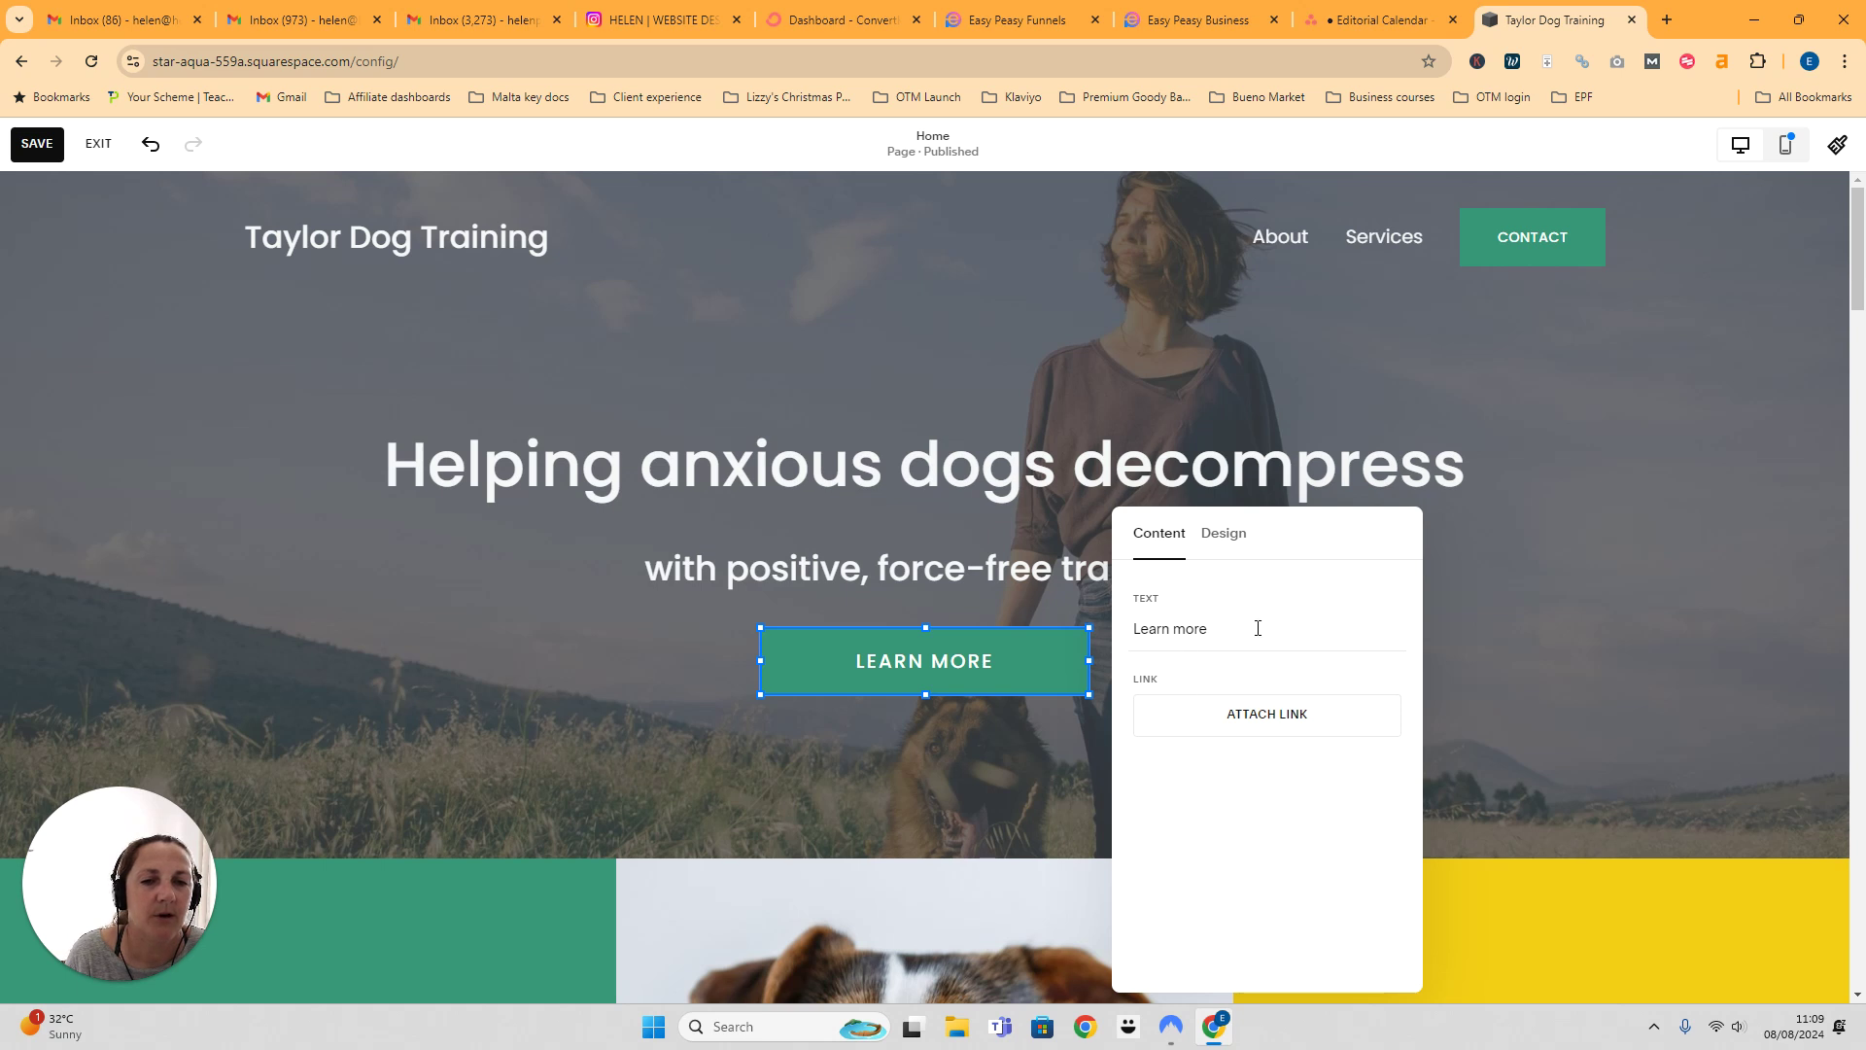
{"action": "left_click", "coordinate": [1247, 735]}
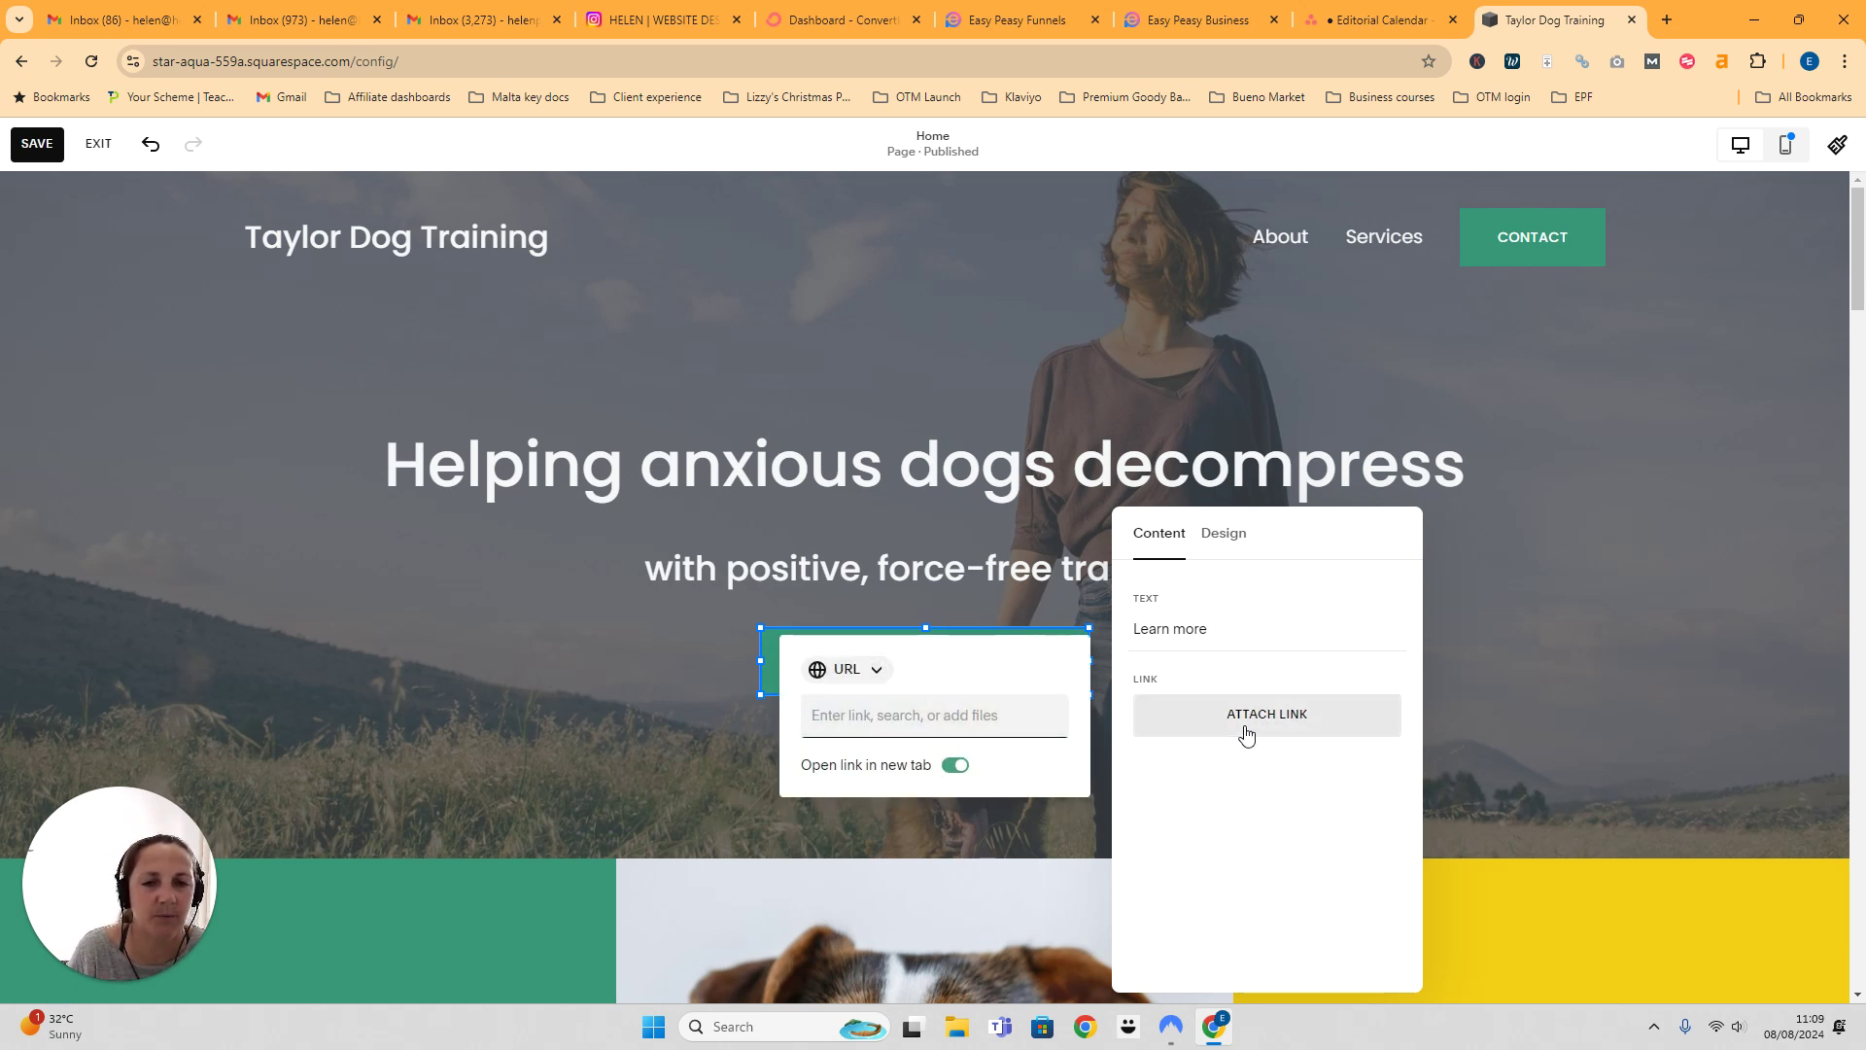
{"action": "left_click", "coordinate": [878, 720]}
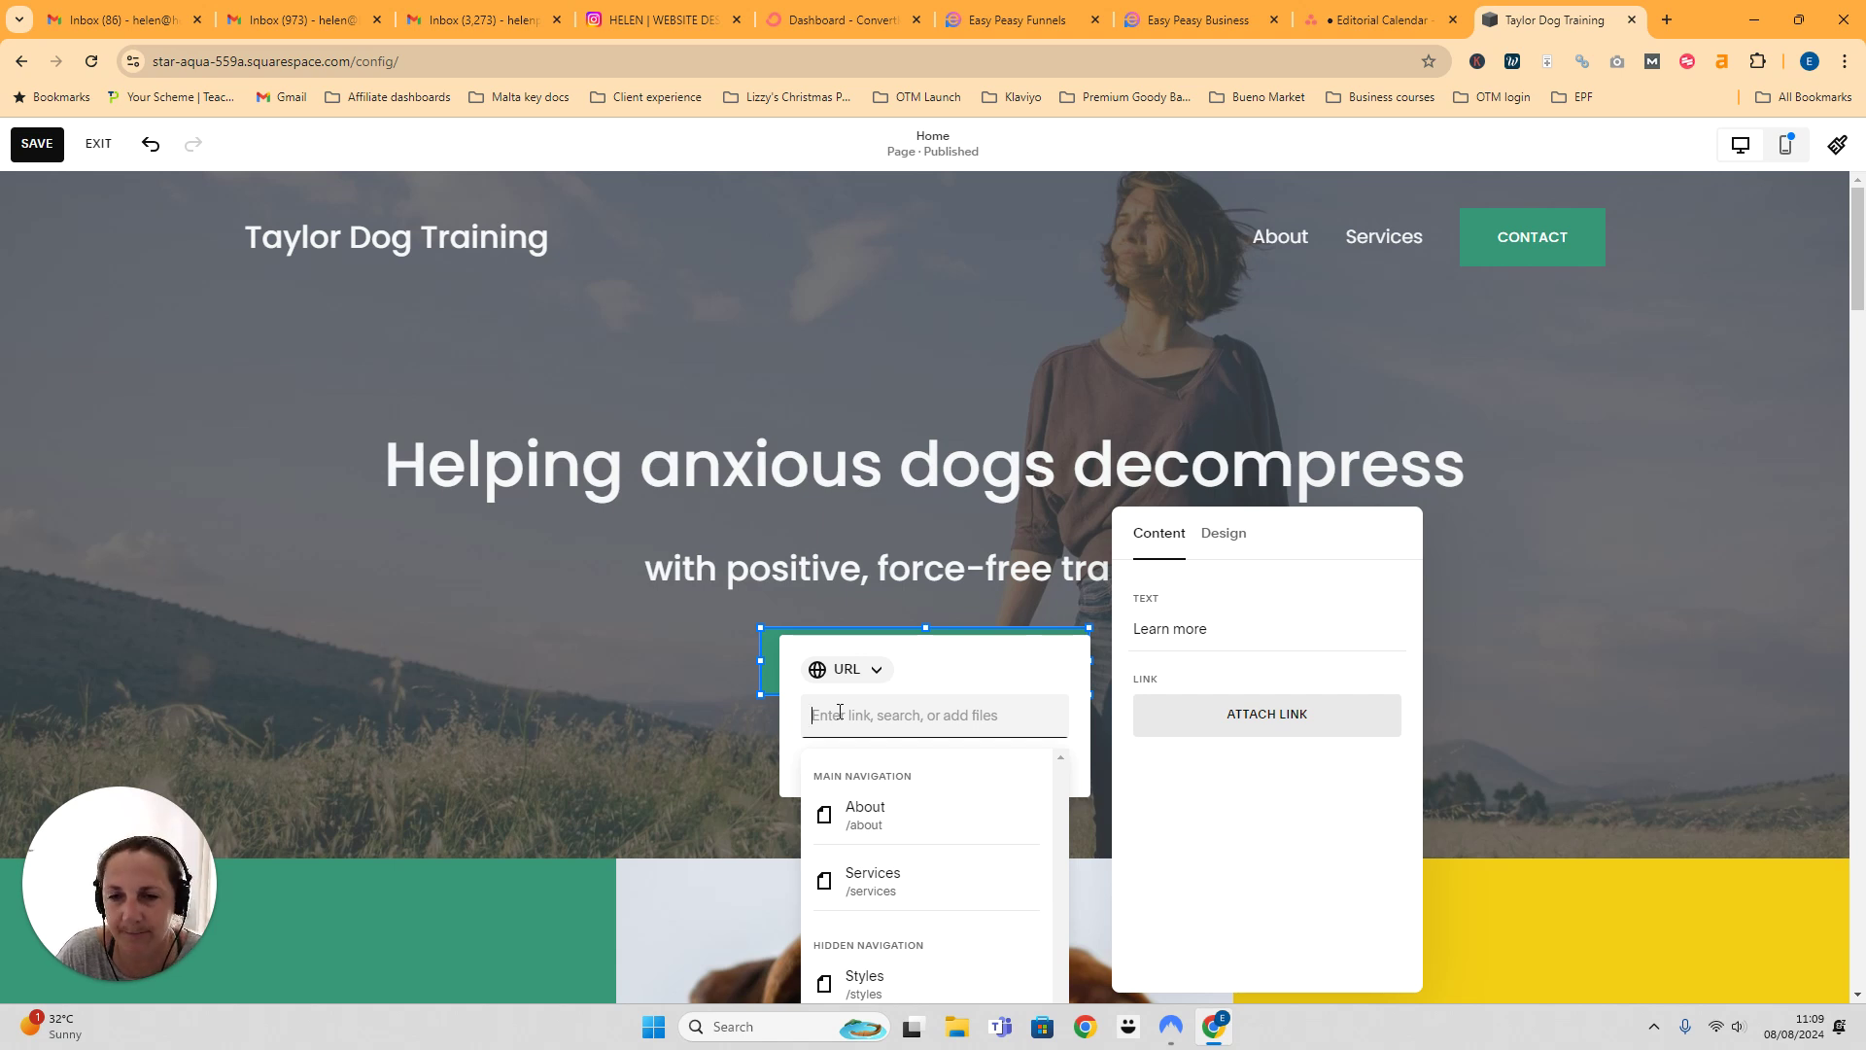
{"action": "left_click", "coordinate": [873, 671]}
{"action": "left_click", "coordinate": [922, 677]}
{"action": "left_click", "coordinate": [1571, 634]}
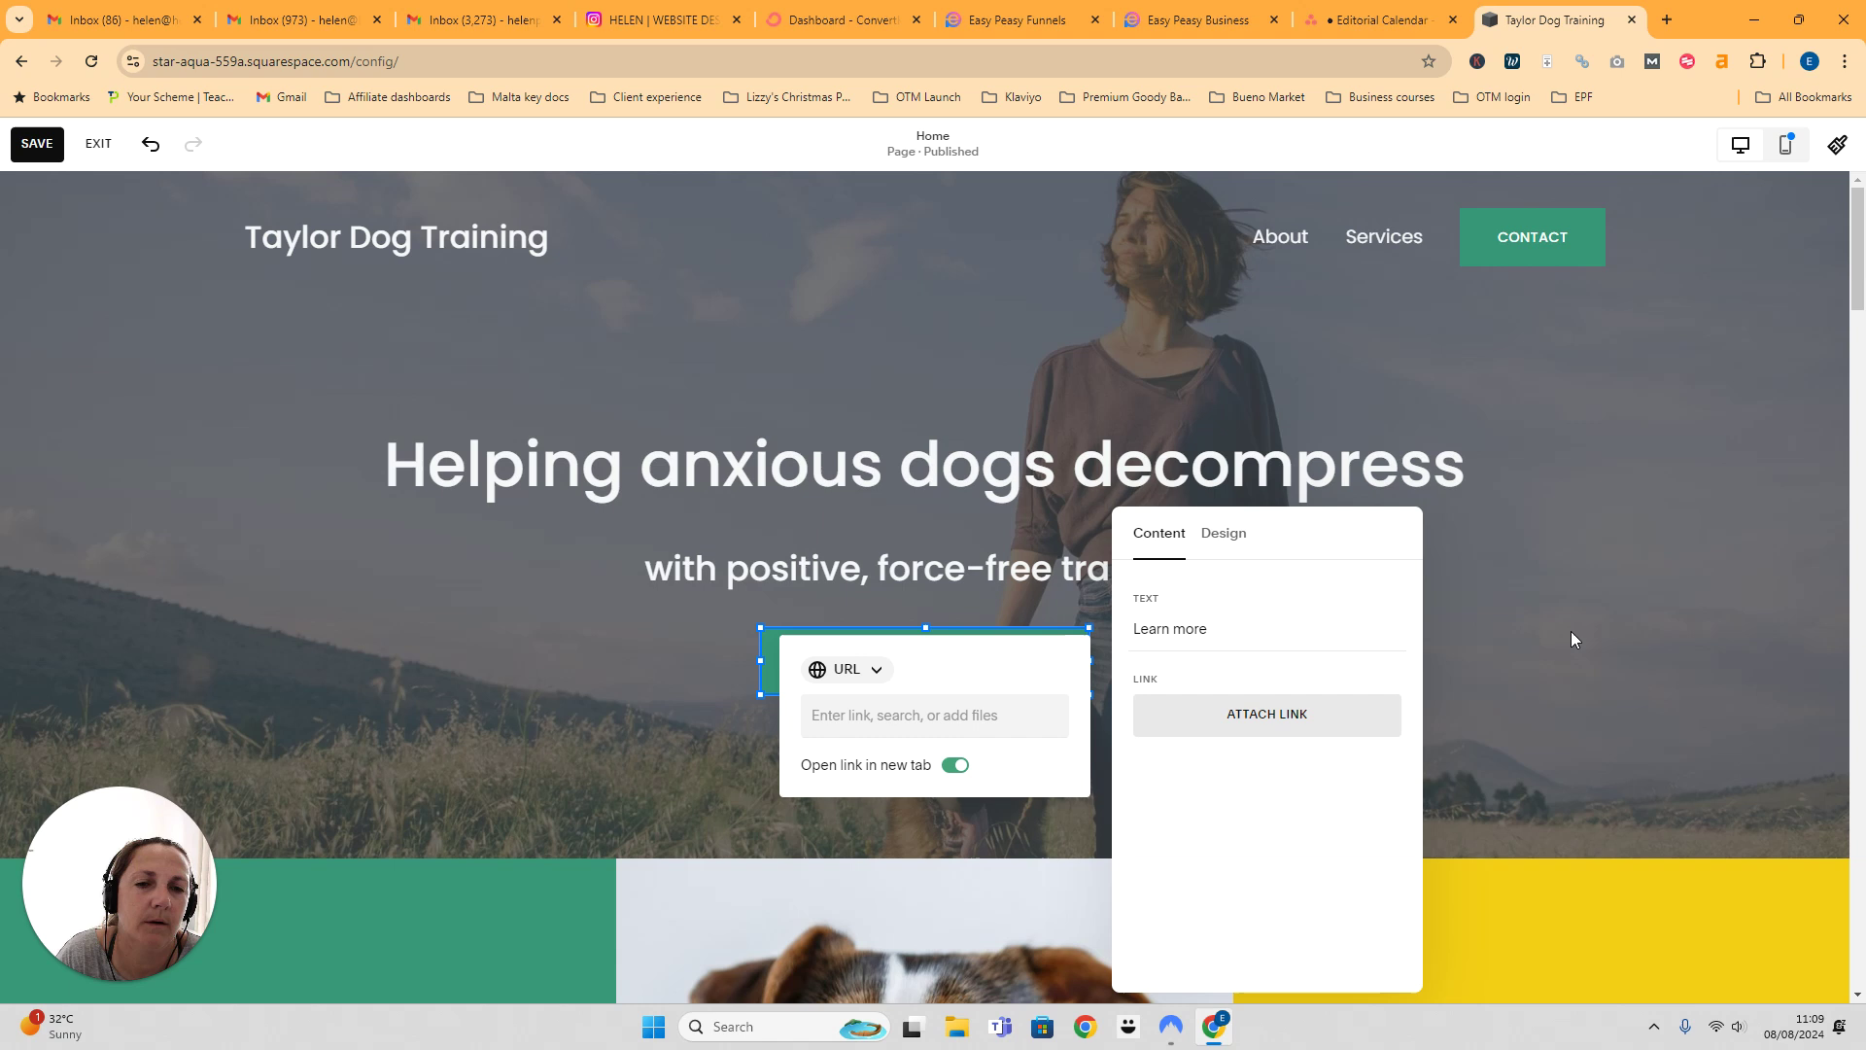
{"action": "left_click", "coordinate": [1007, 820]}
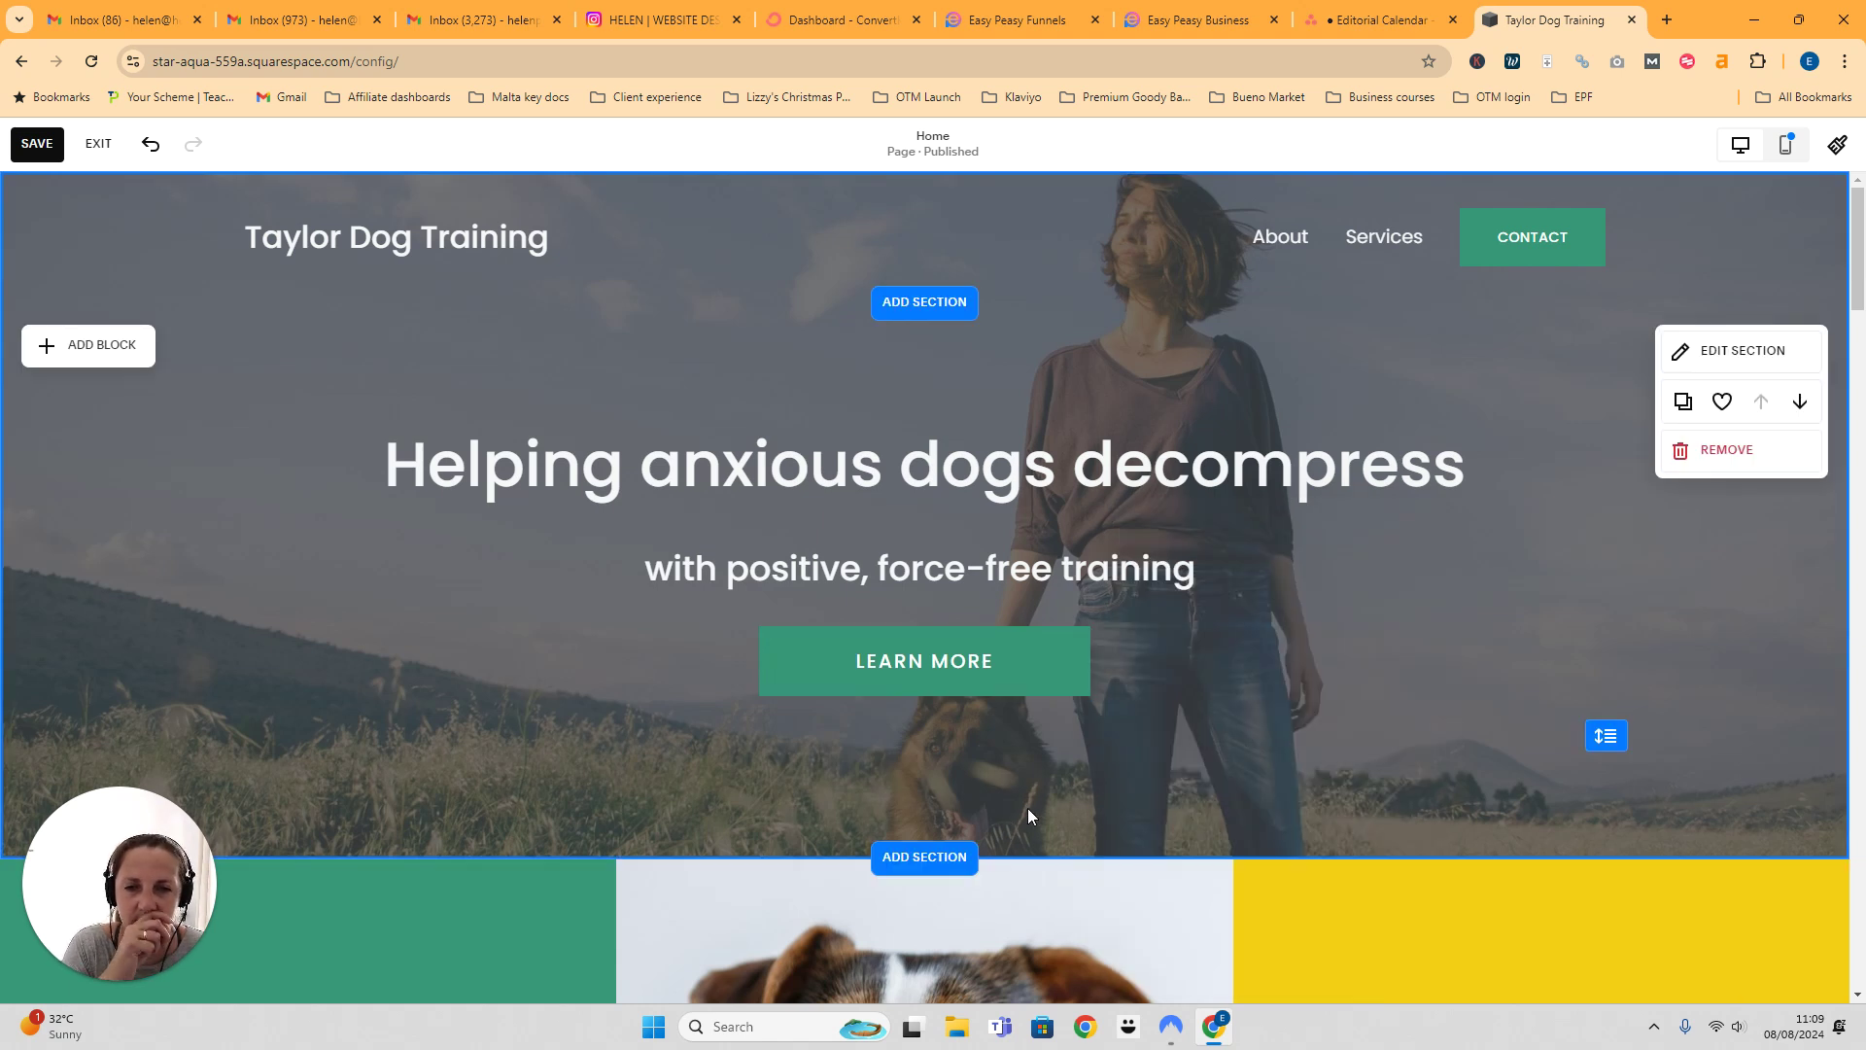
Step: Try the Secondary and Tertiary styles on the Learn More button and set it back to Primary
{"action": "left_click", "coordinate": [1072, 661]}
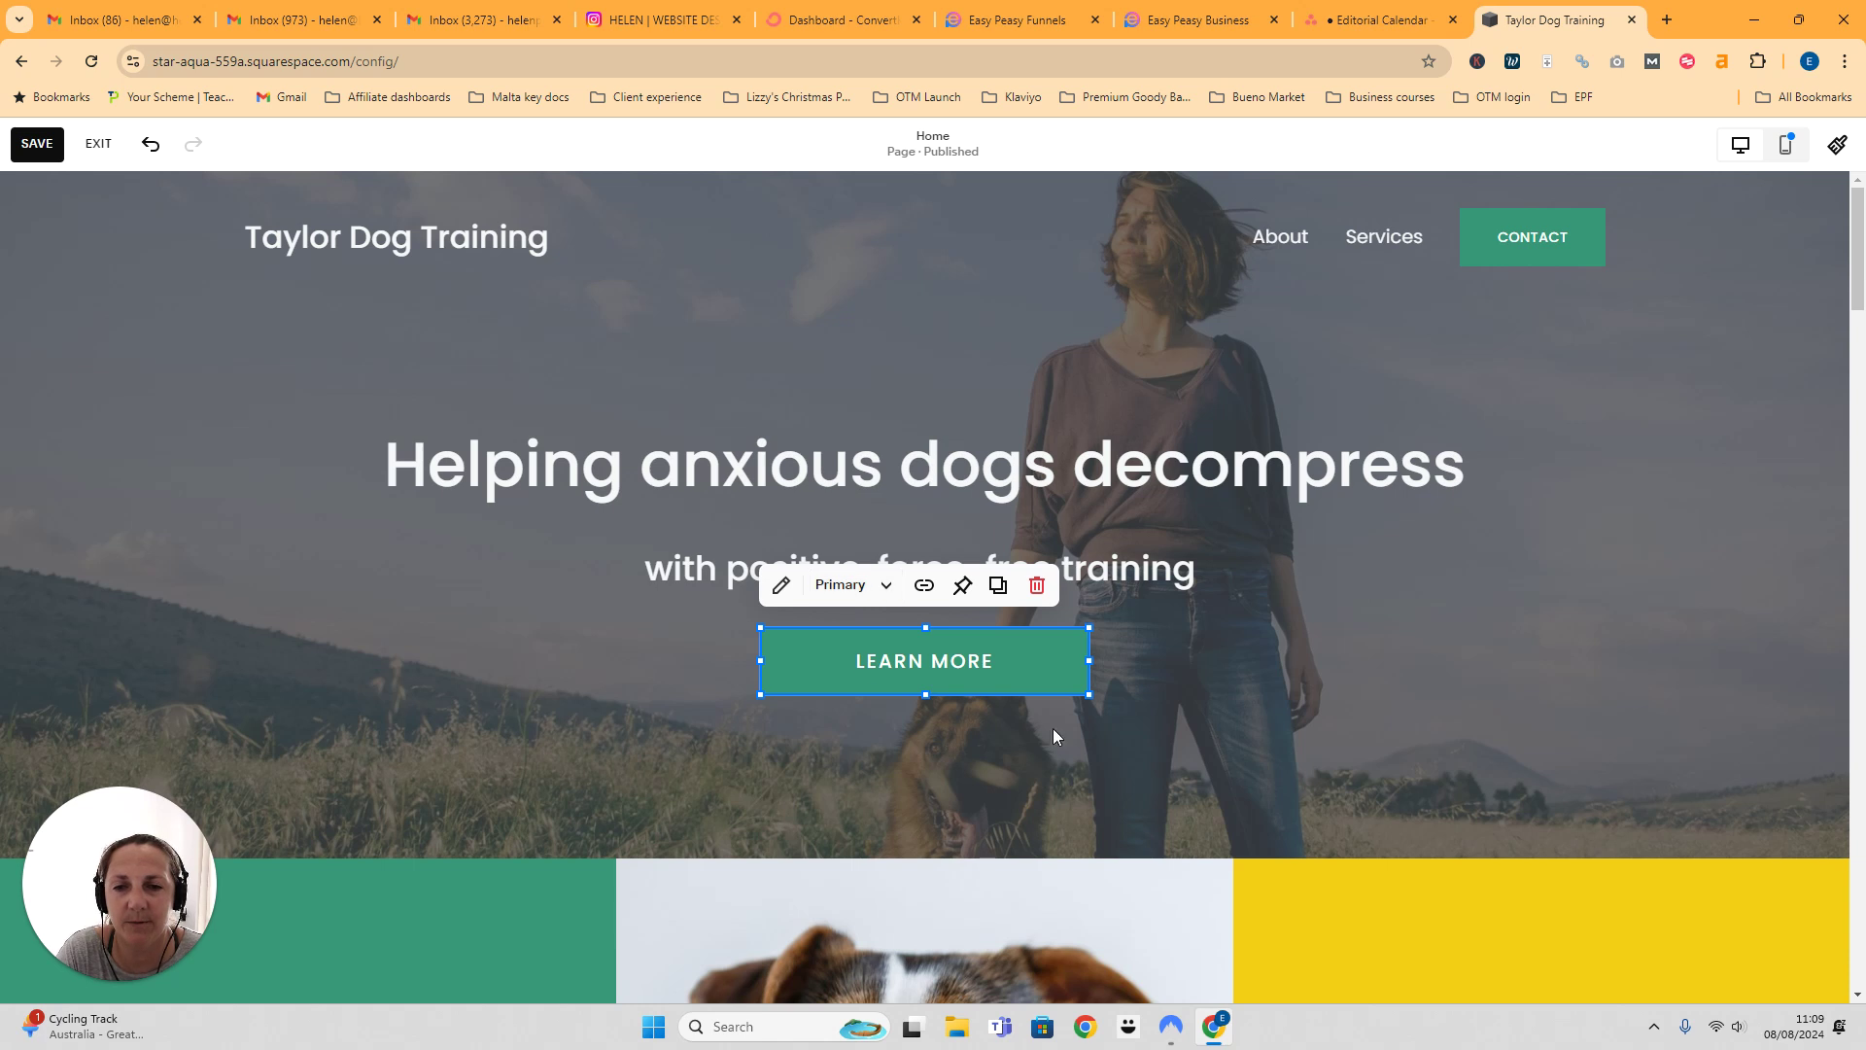
{"action": "left_click", "coordinate": [877, 595]}
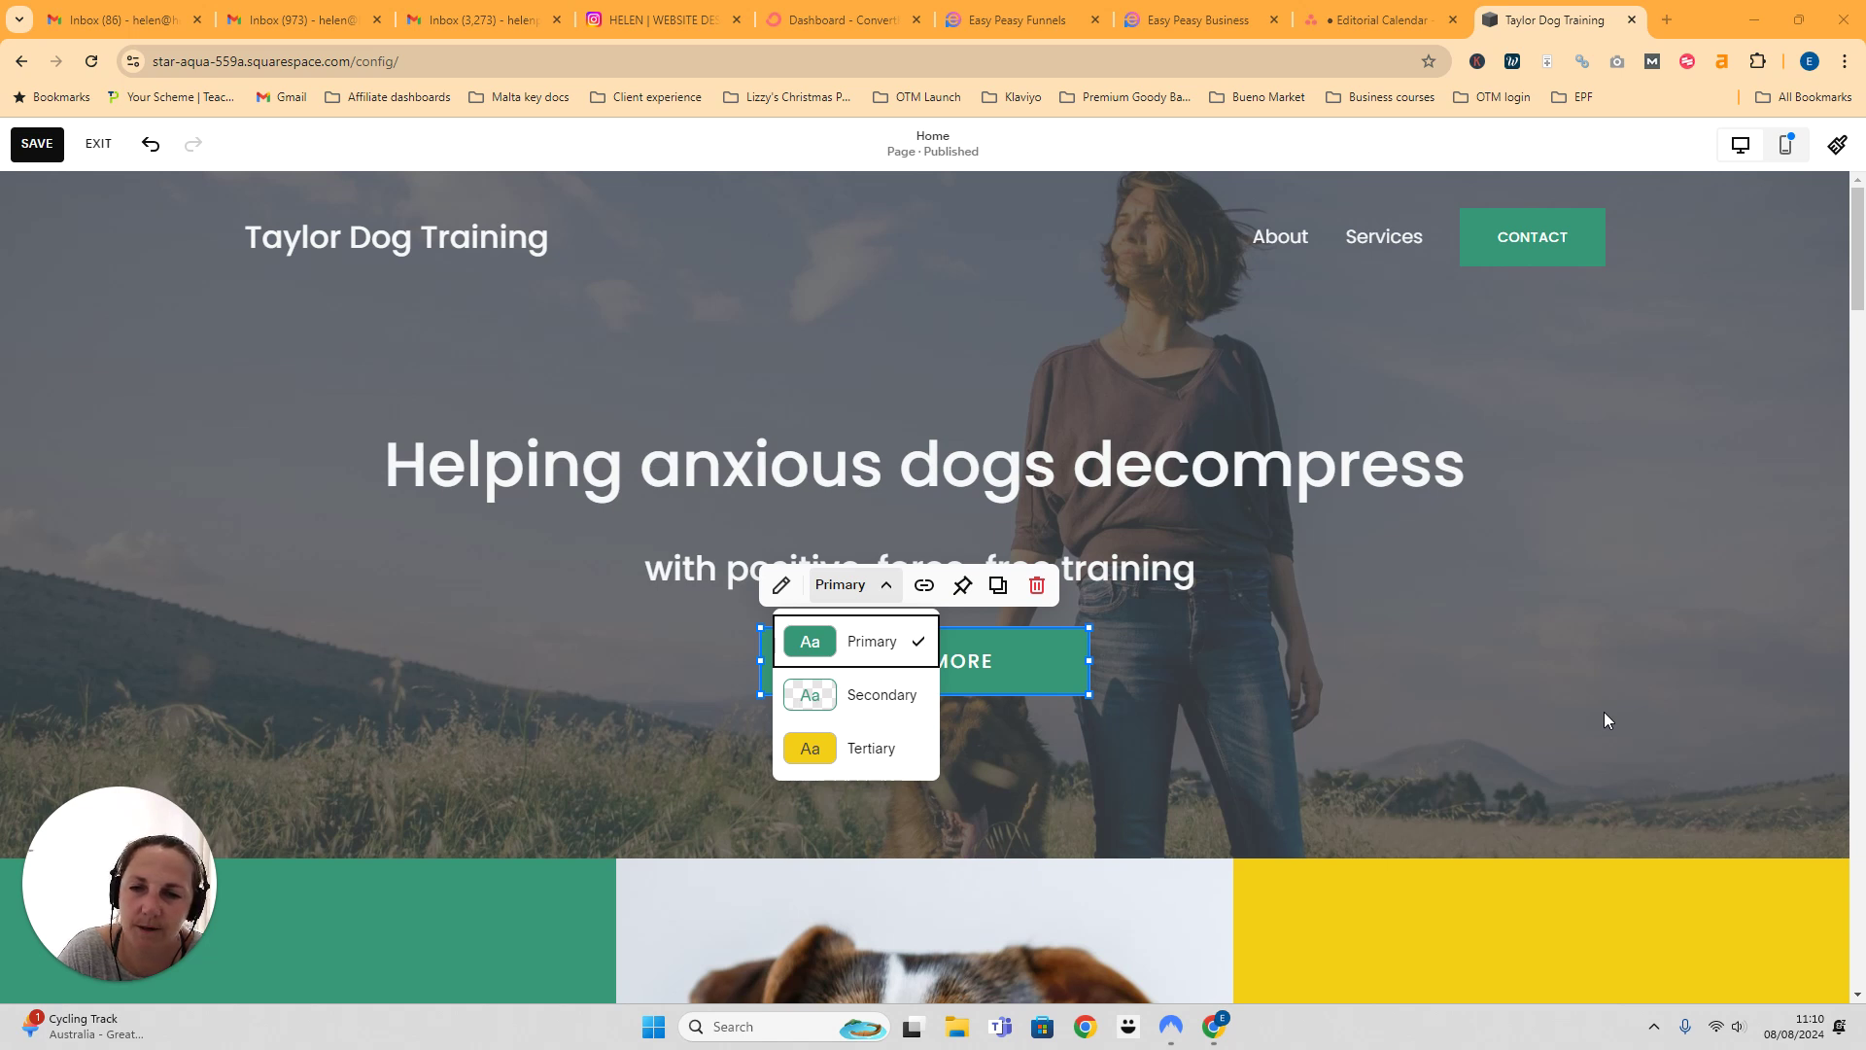
{"action": "left_click", "coordinate": [891, 706]}
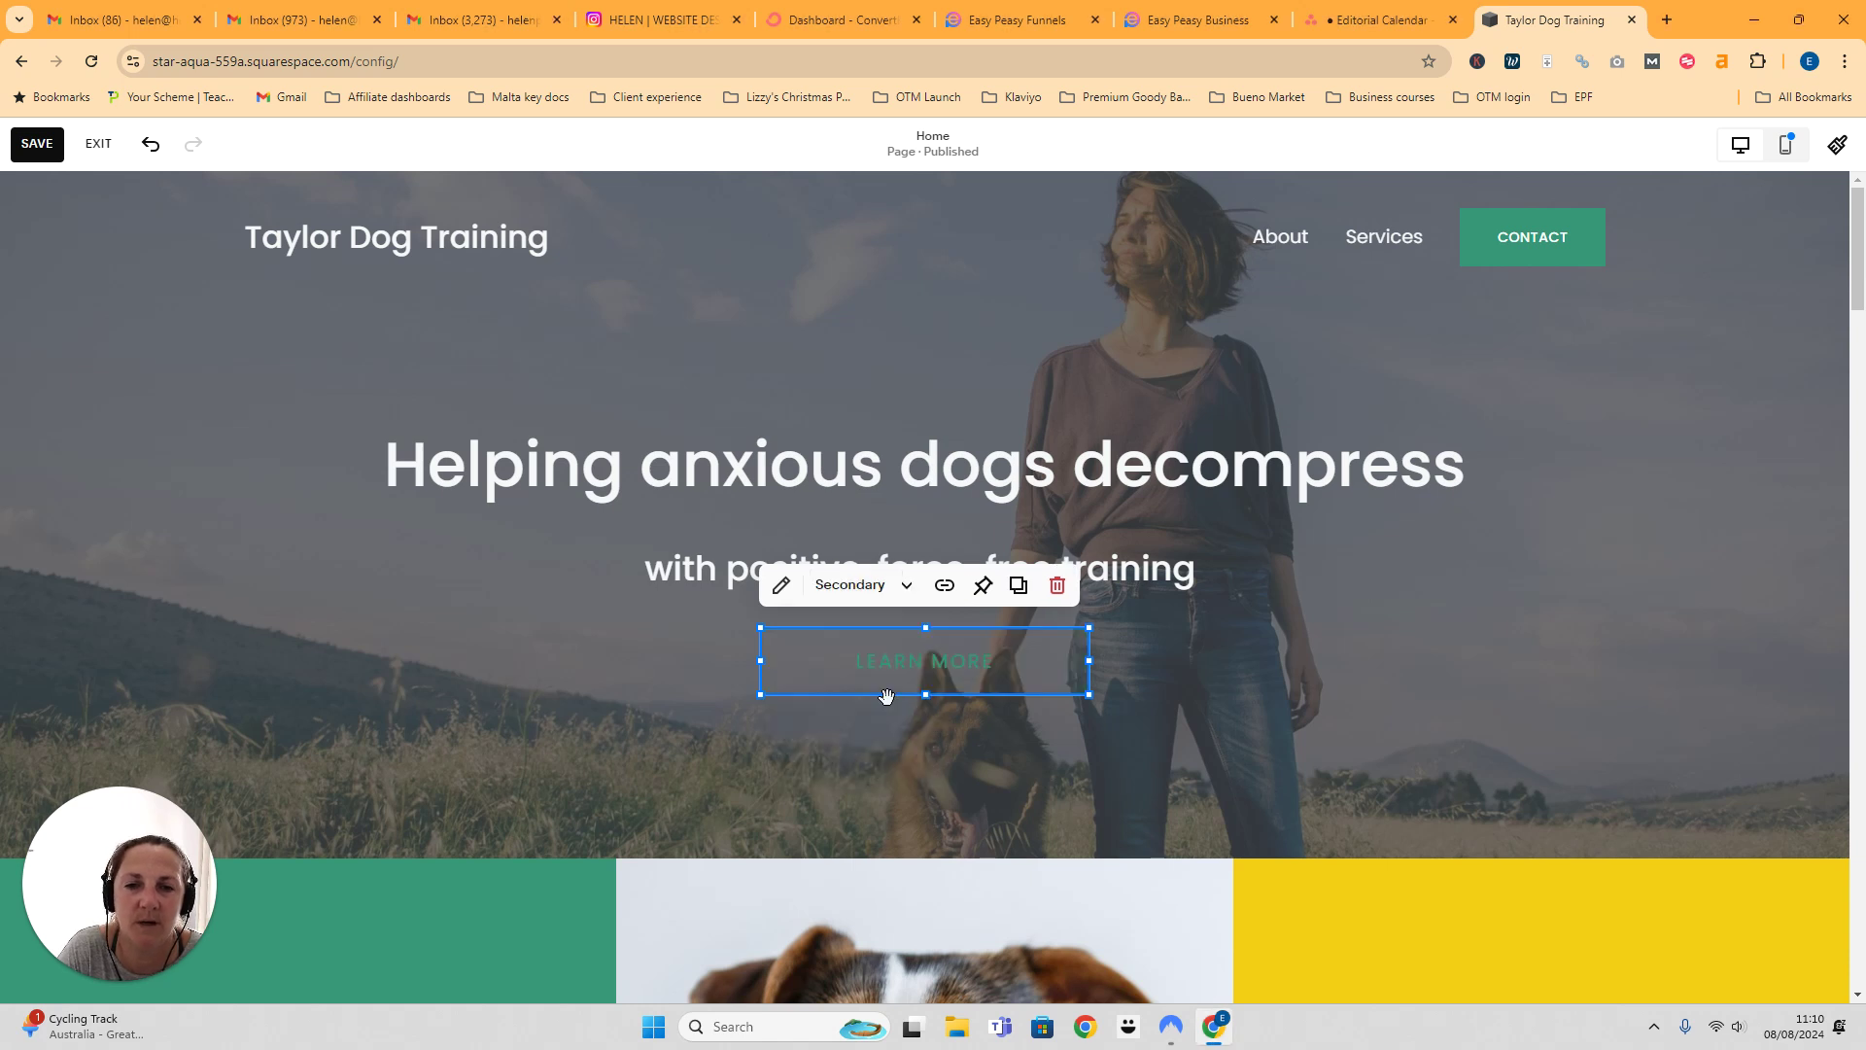
{"action": "left_click", "coordinate": [856, 588]}
{"action": "left_click", "coordinate": [881, 751]}
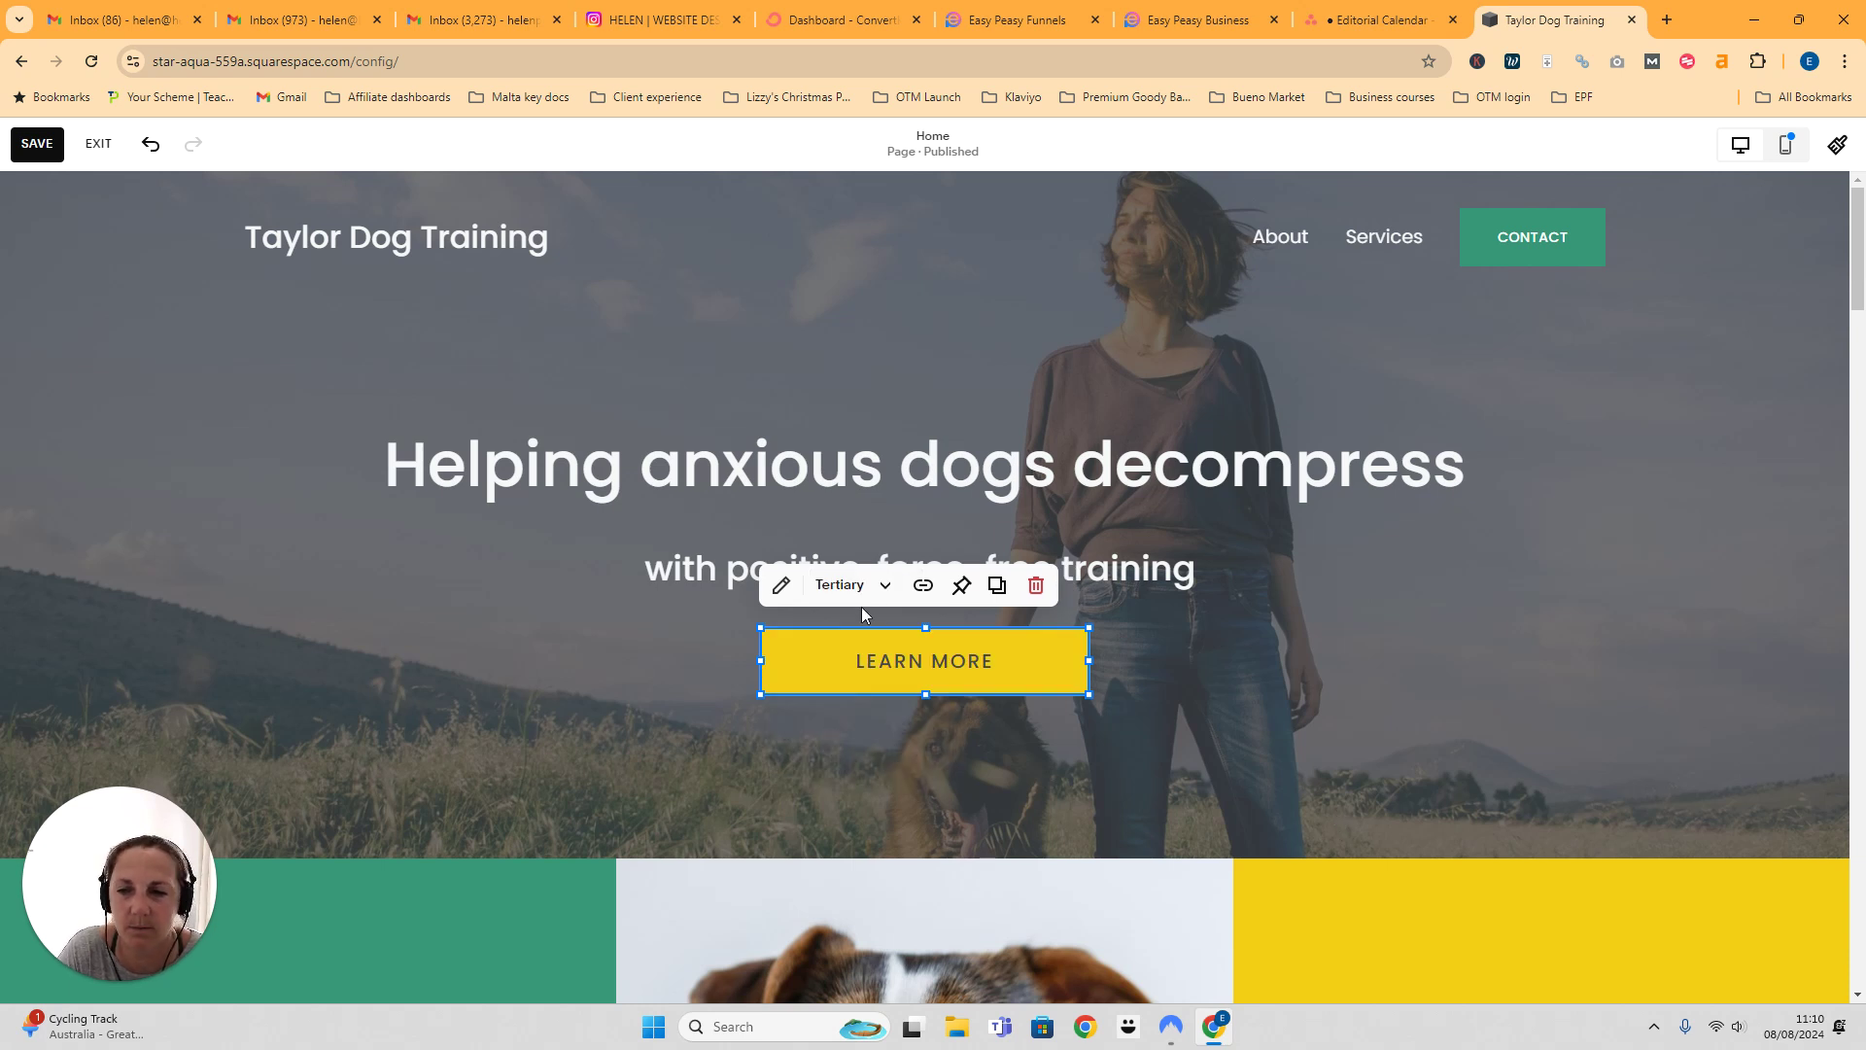
{"action": "left_click", "coordinate": [827, 644]}
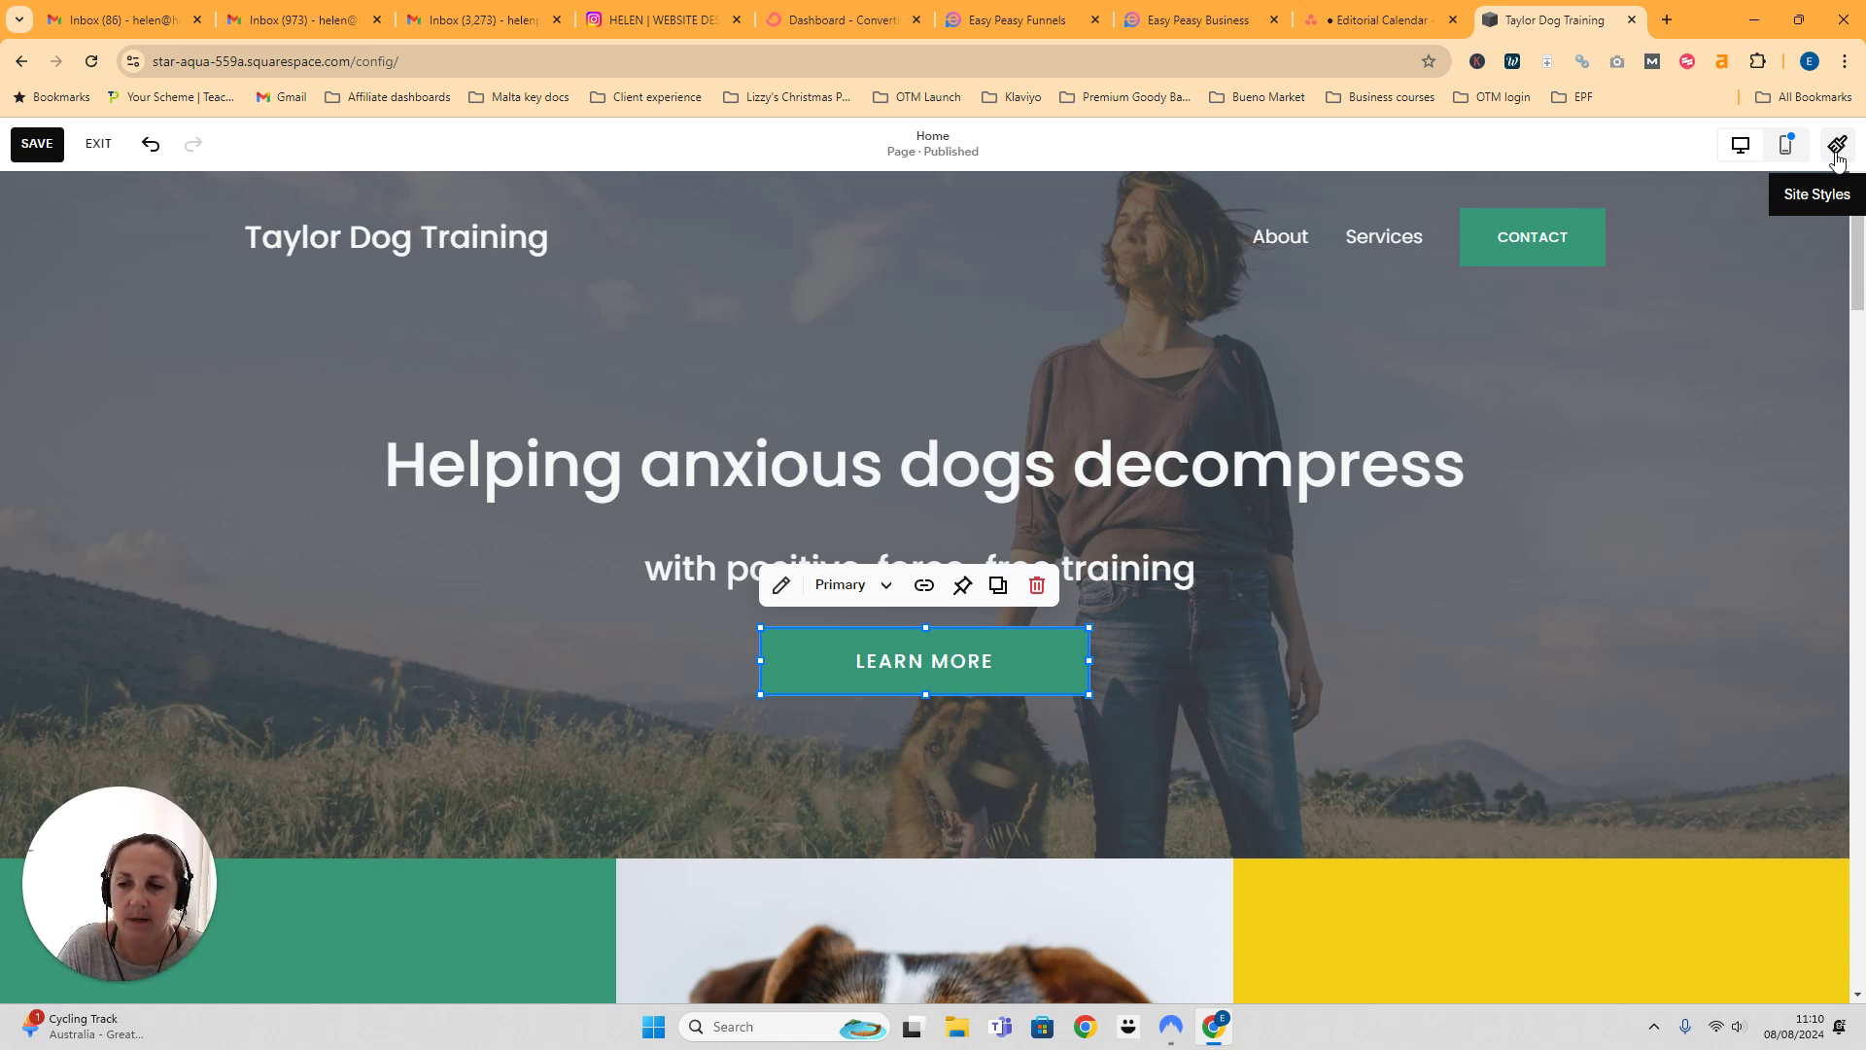
Step: Look over the site-wide font styles and open the Primary button style settings
{"action": "left_click", "coordinate": [1837, 148]}
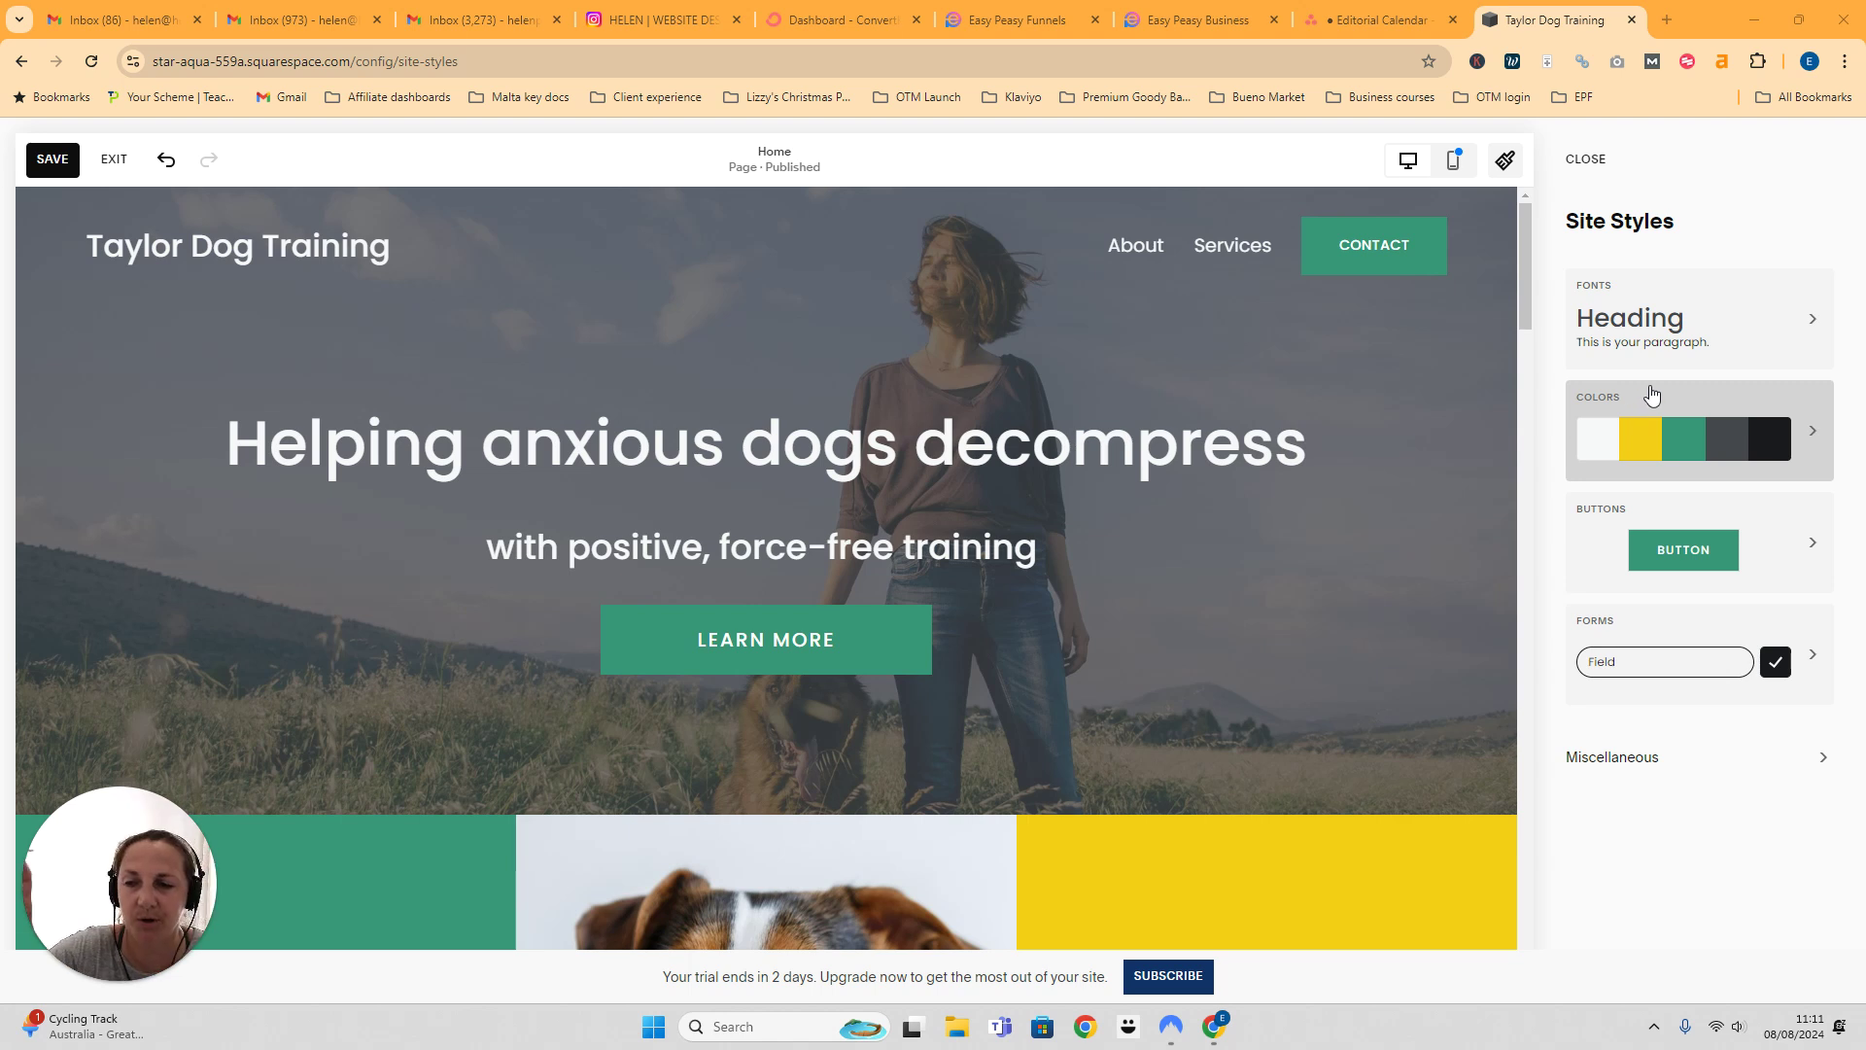
{"action": "left_click", "coordinate": [1675, 342]}
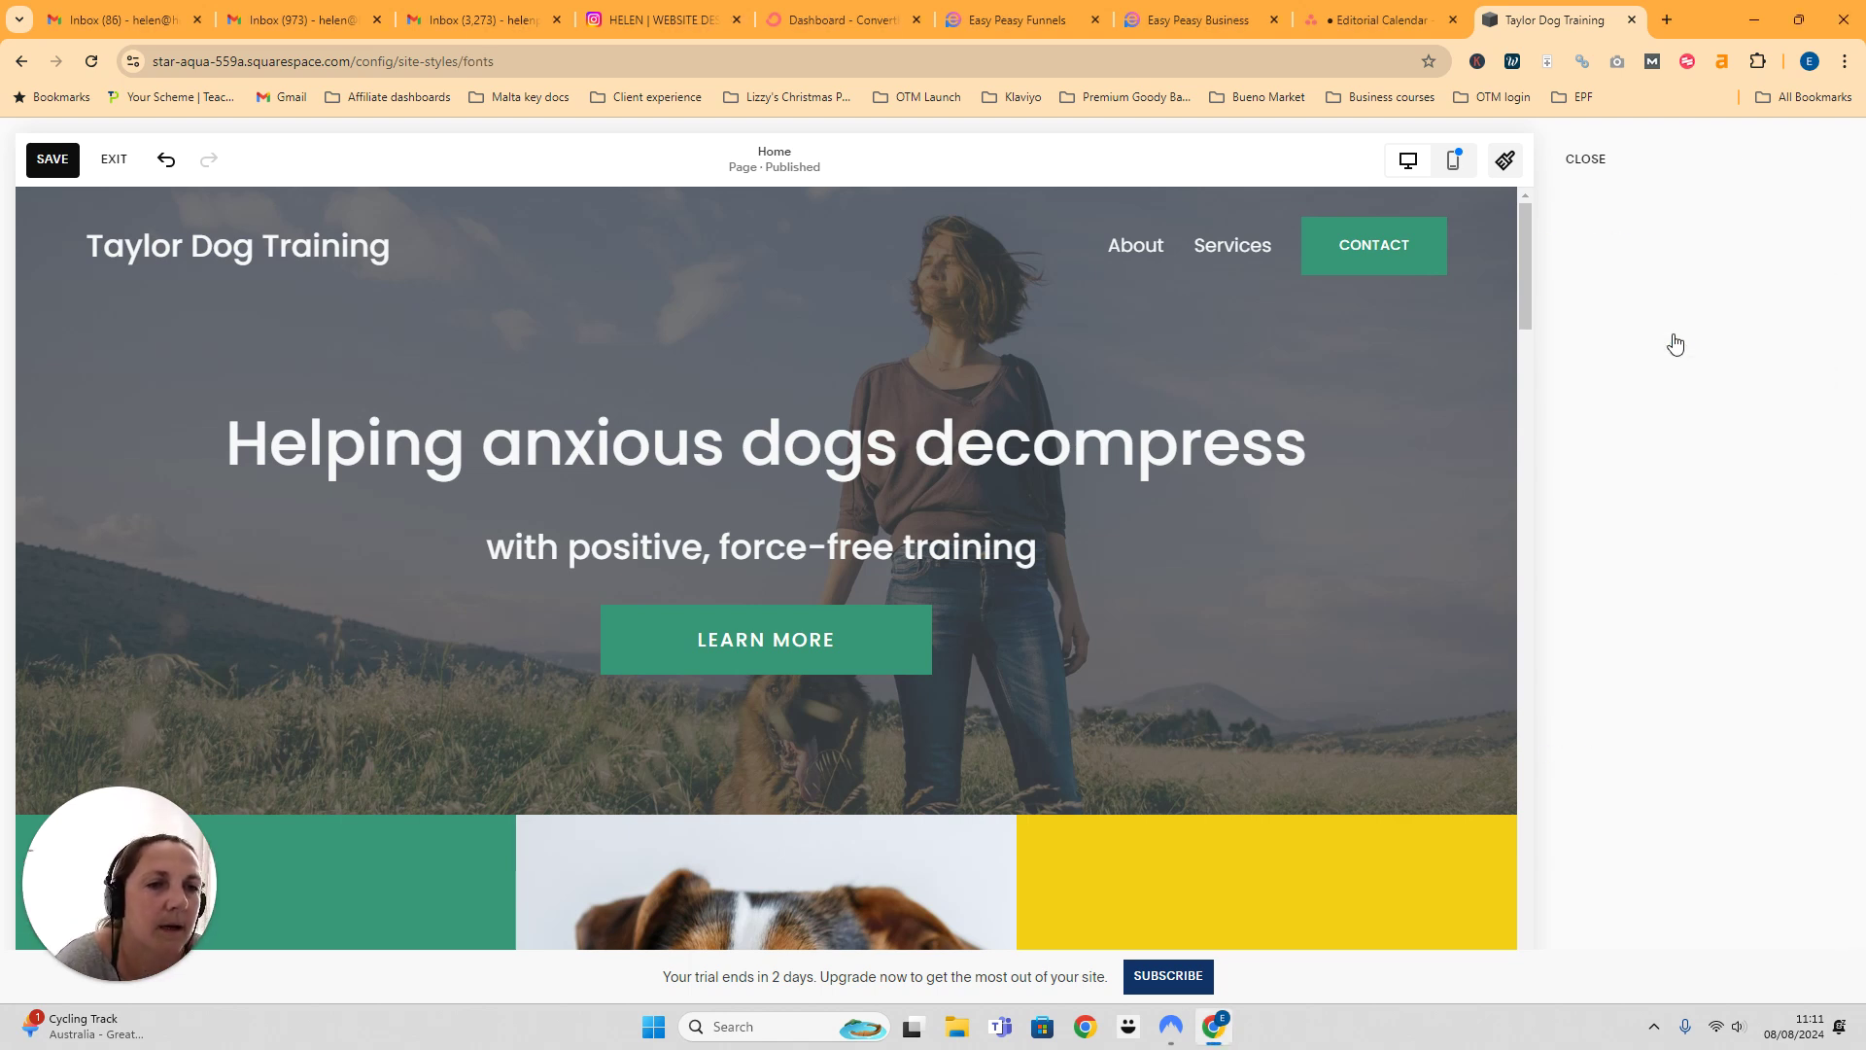
{"action": "left_click", "coordinate": [1563, 161]}
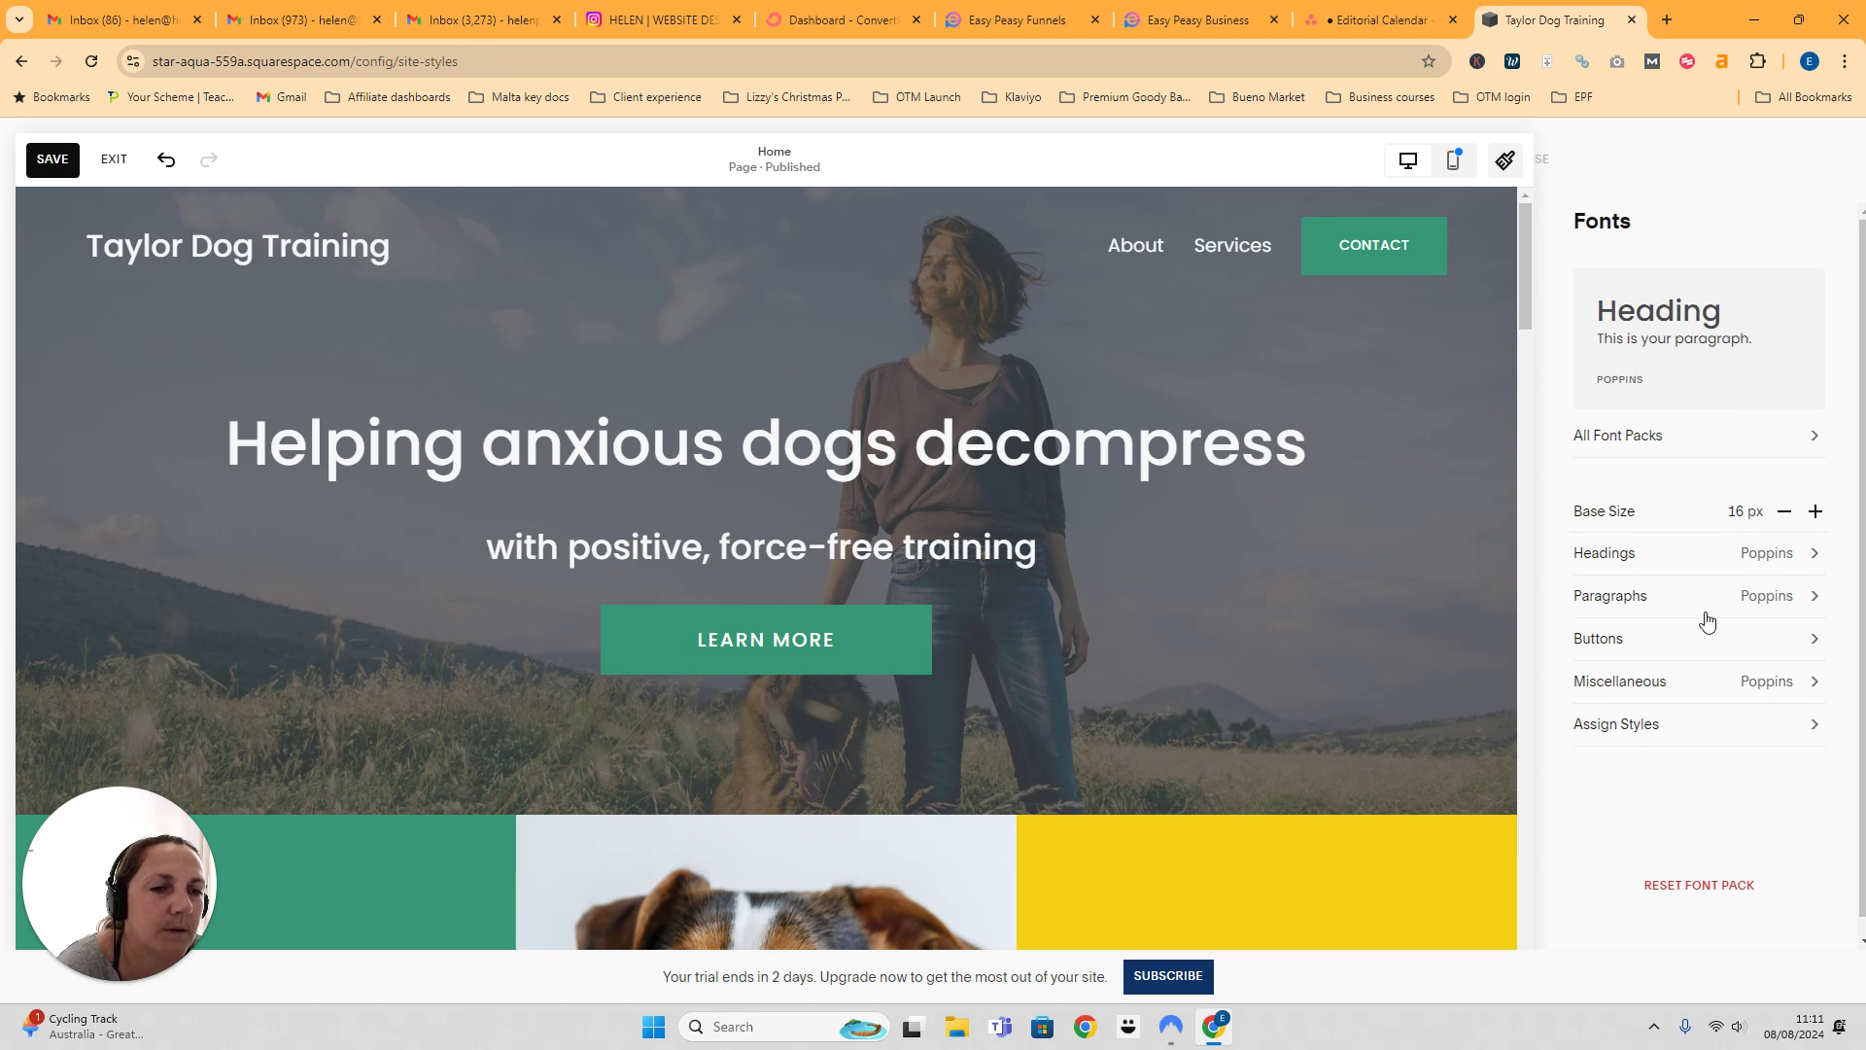
{"action": "left_click", "coordinate": [1709, 556]}
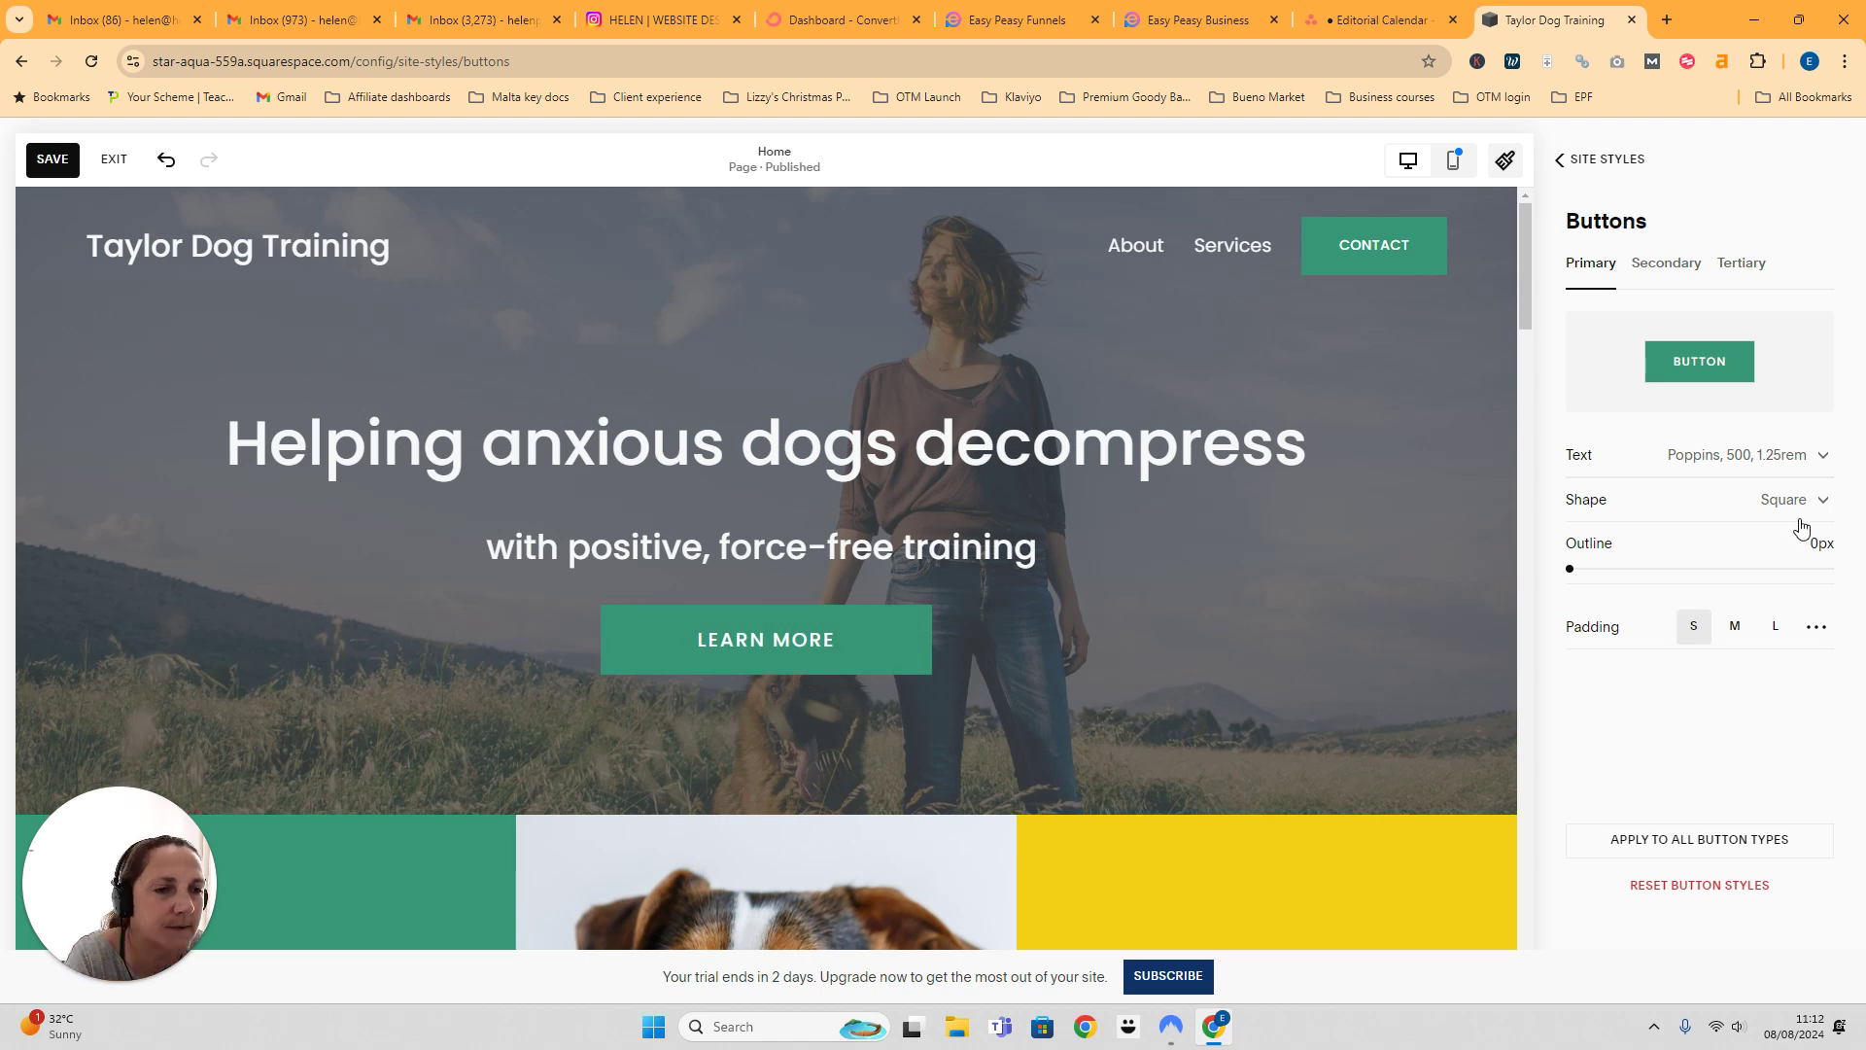
Step: Try custom left and right padding of 4.6rem on the Primary button style and return it to 2.4rem
{"action": "left_click", "coordinate": [1820, 634]}
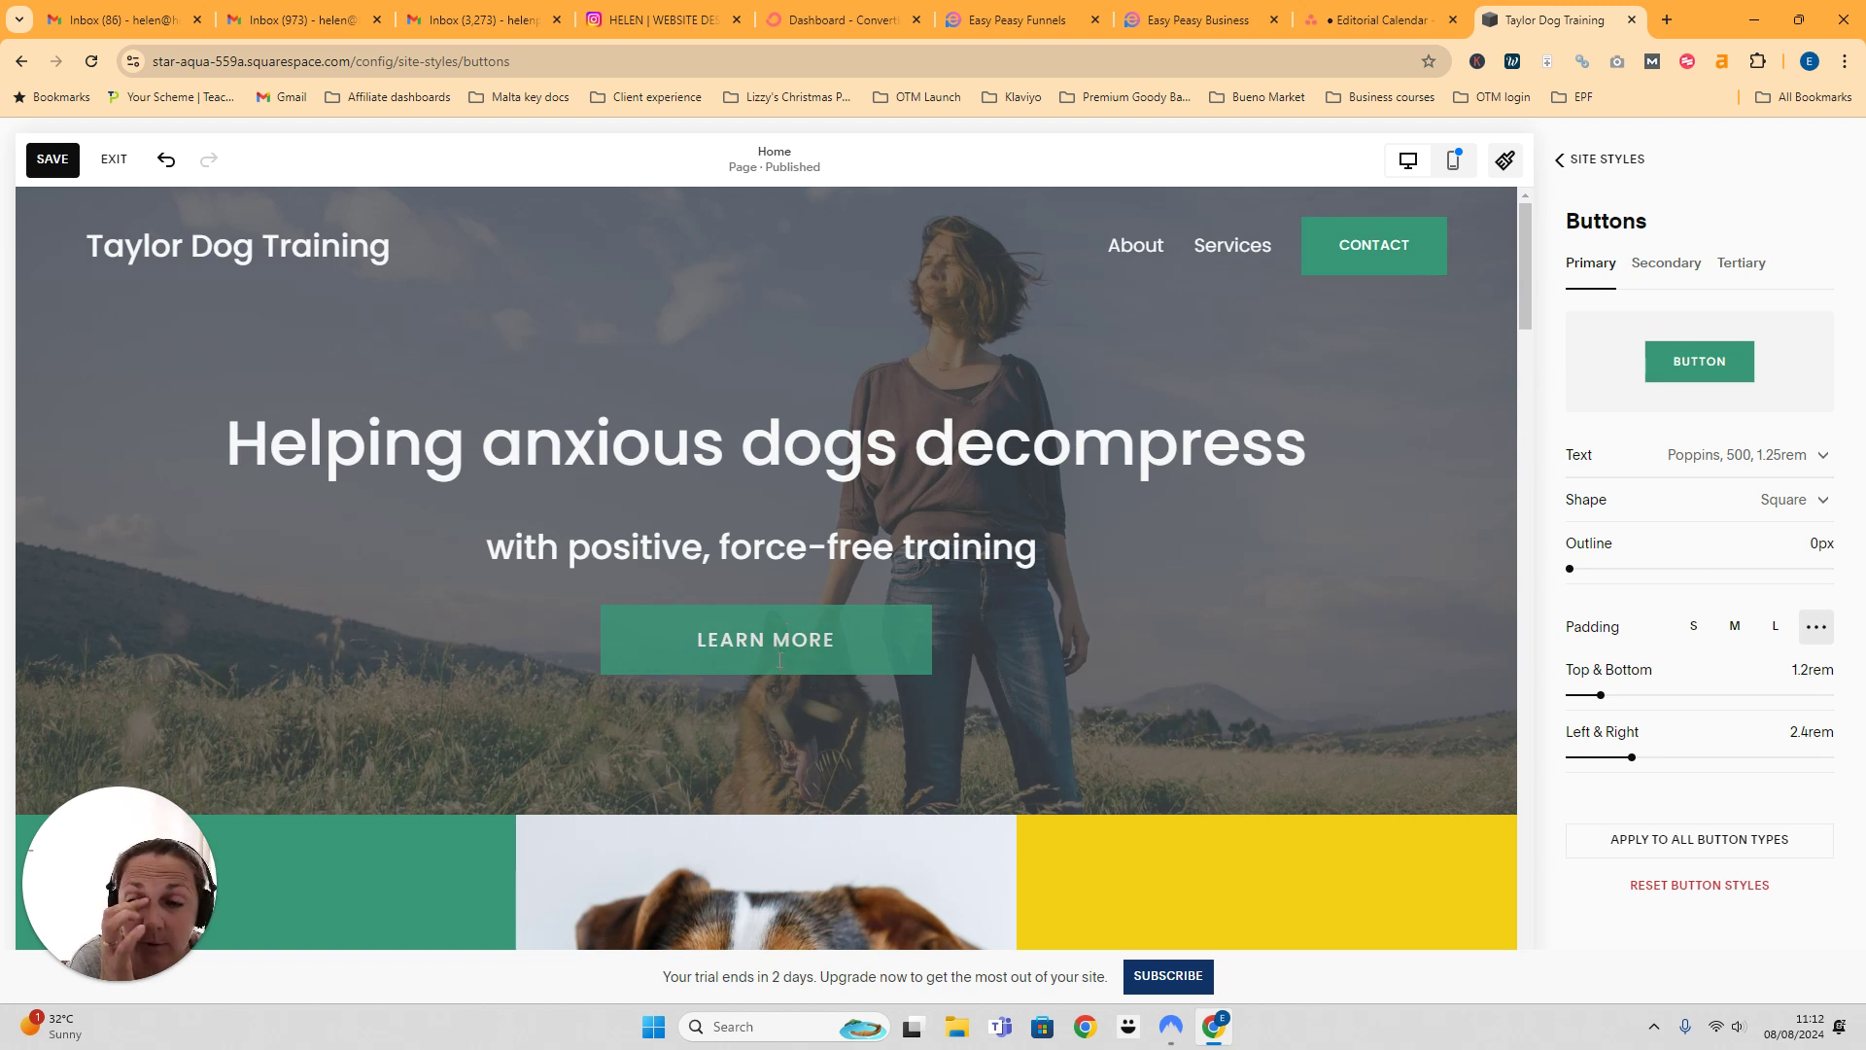
{"action": "left_click", "coordinate": [1634, 758]}
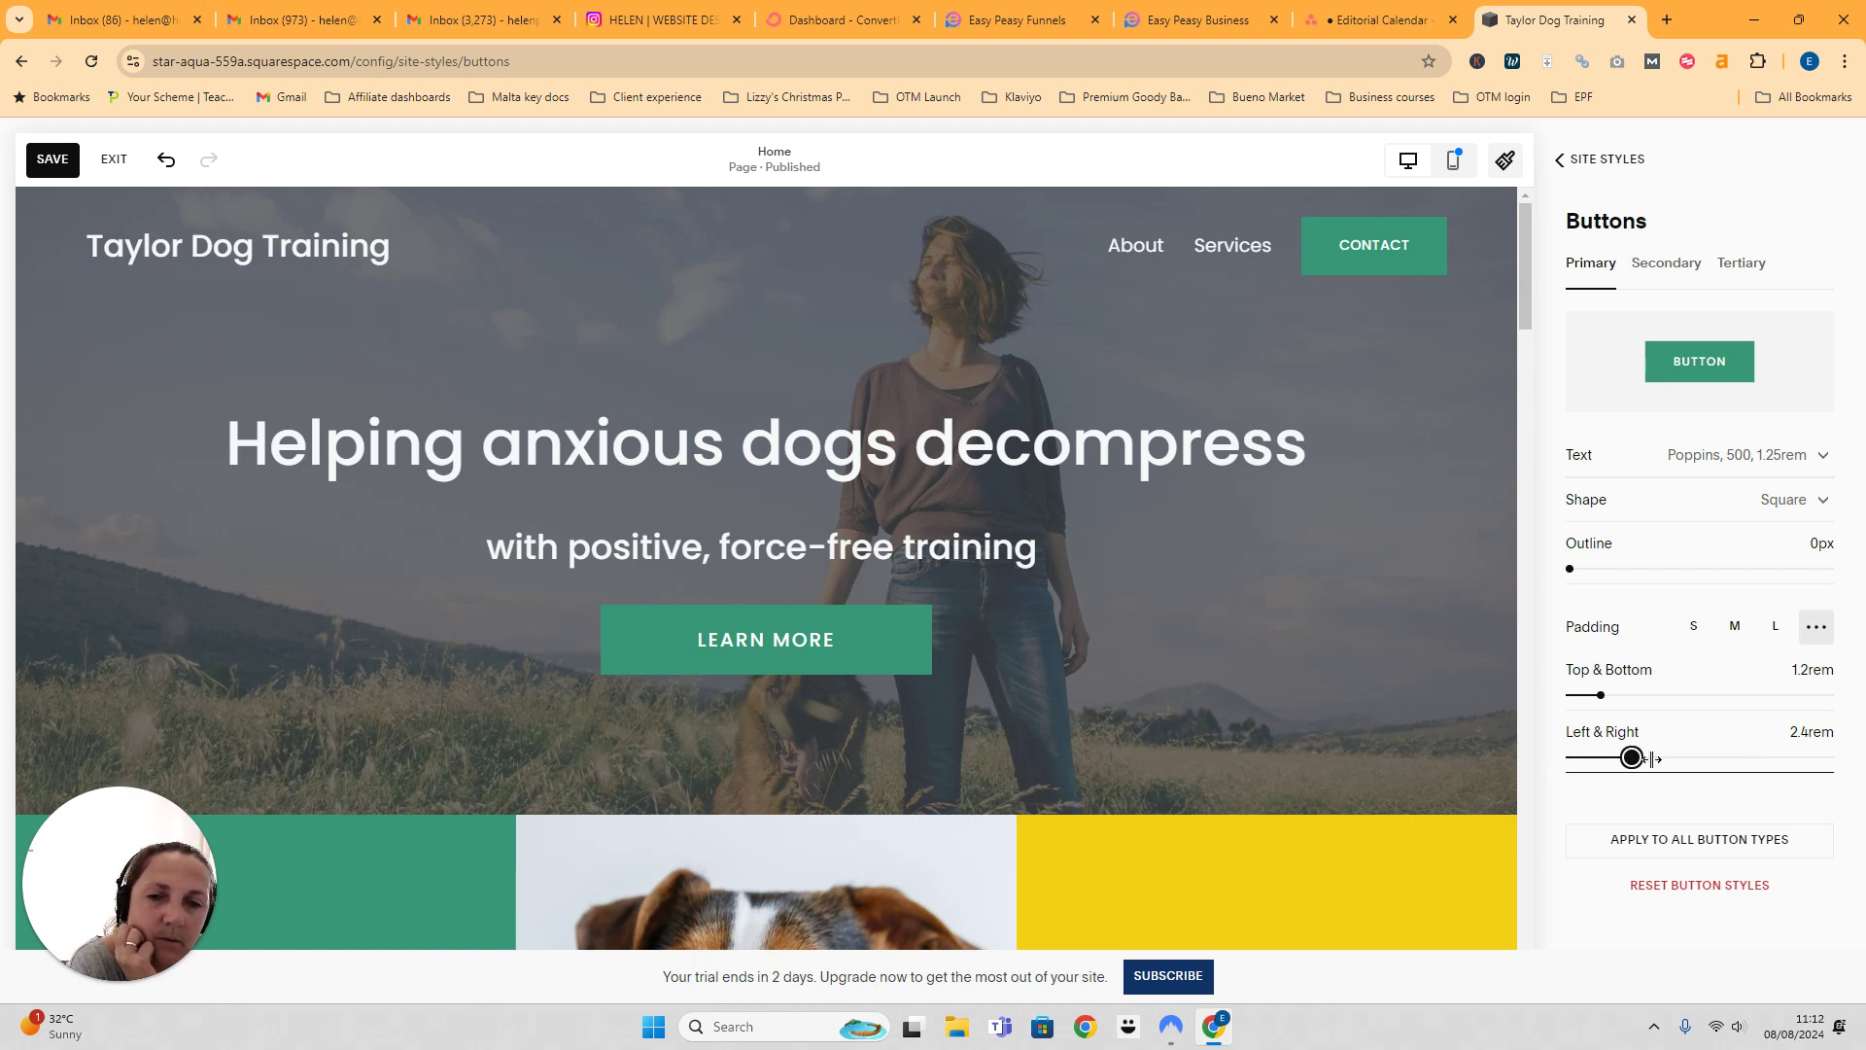
{"action": "left_click_drag", "start_coordinate": [1668, 762], "coordinate": [1689, 760]}
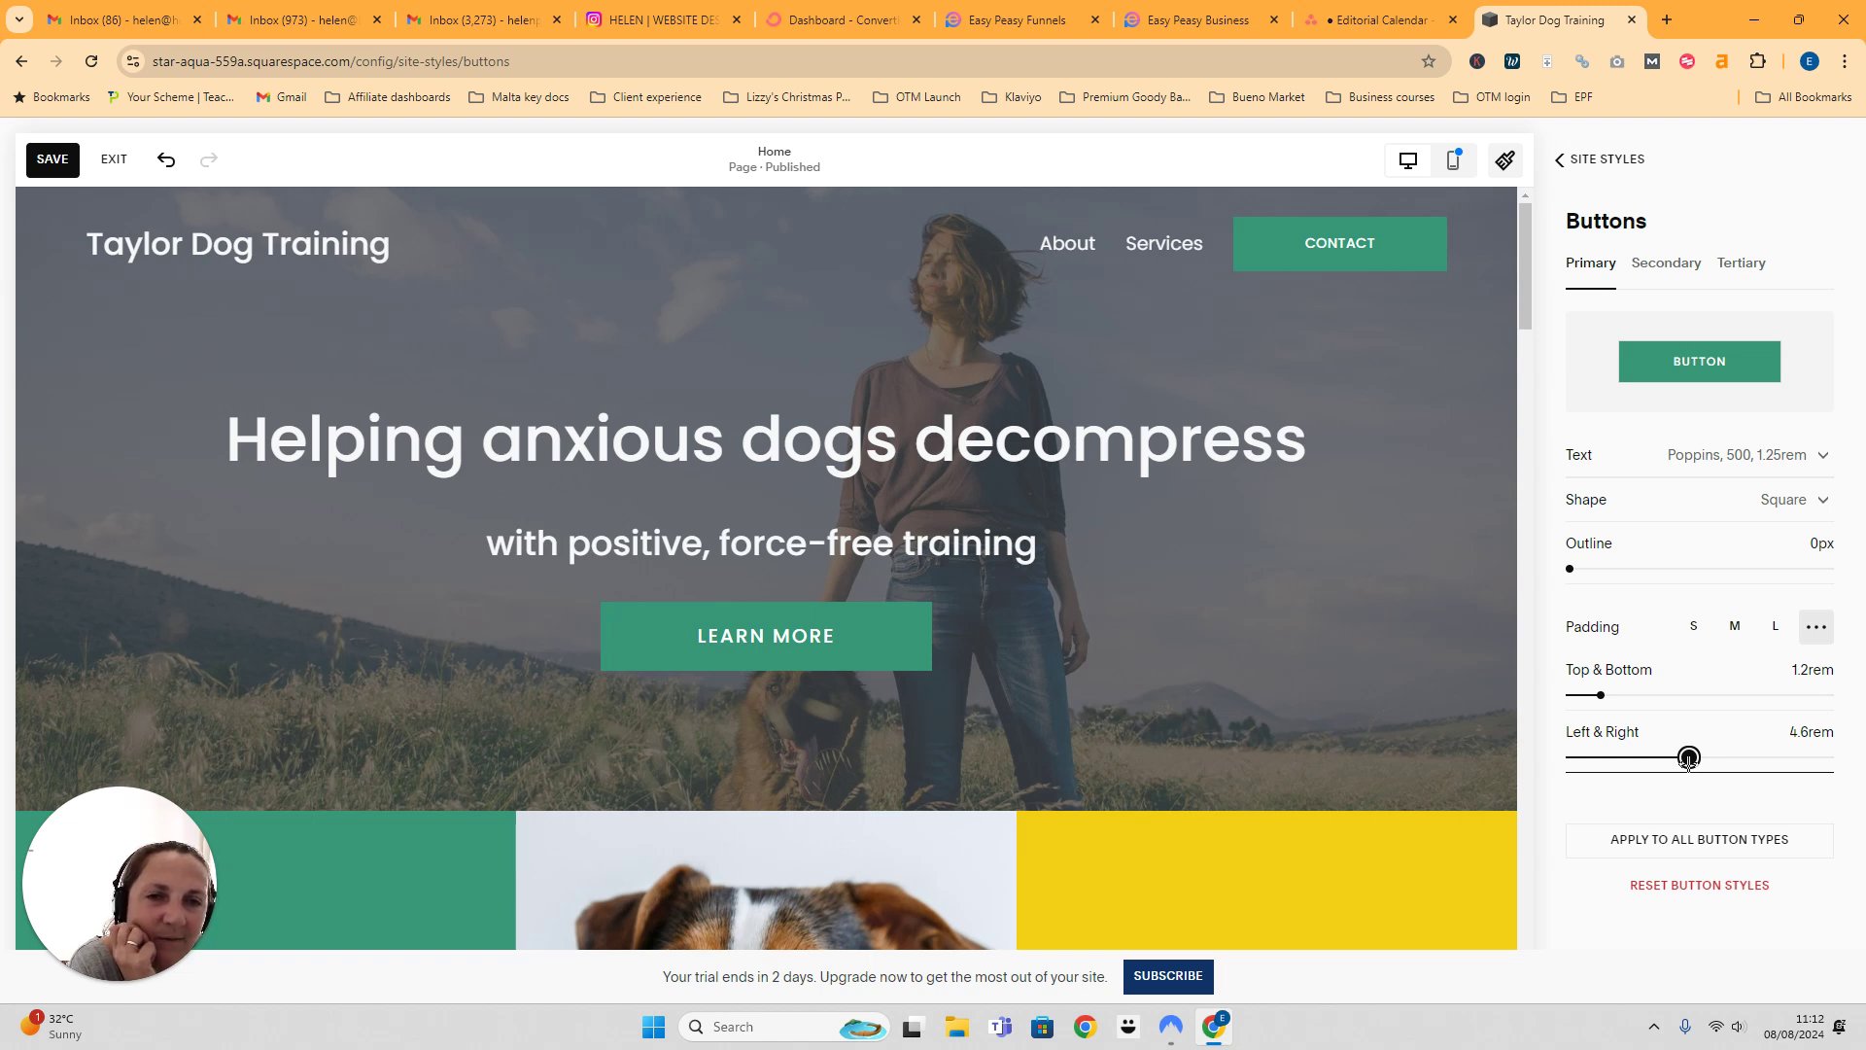
{"action": "left_click_drag", "start_coordinate": [1689, 760], "coordinate": [1632, 768]}
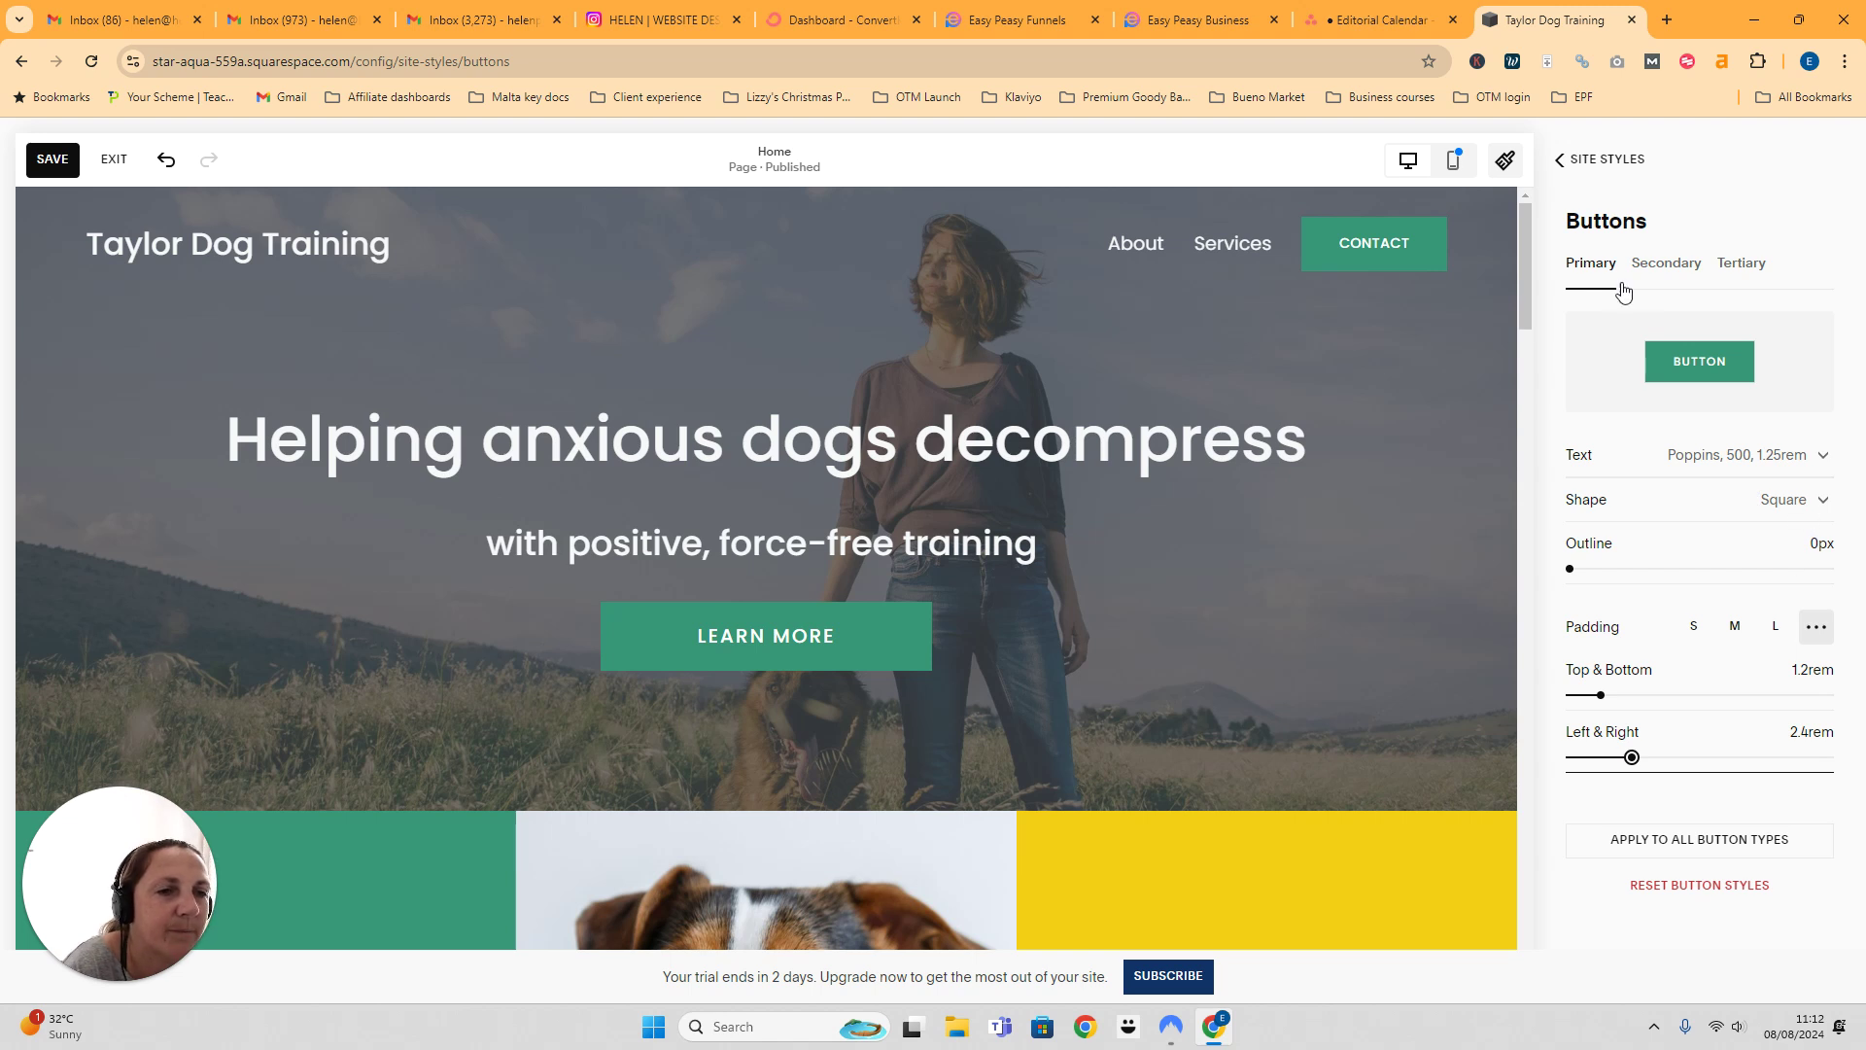
Step: Try the Rounded Rectangle, Pill, Oval, Underline and Petal shapes on the Primary button style and return it to Square
{"action": "left_click", "coordinate": [1821, 500]}
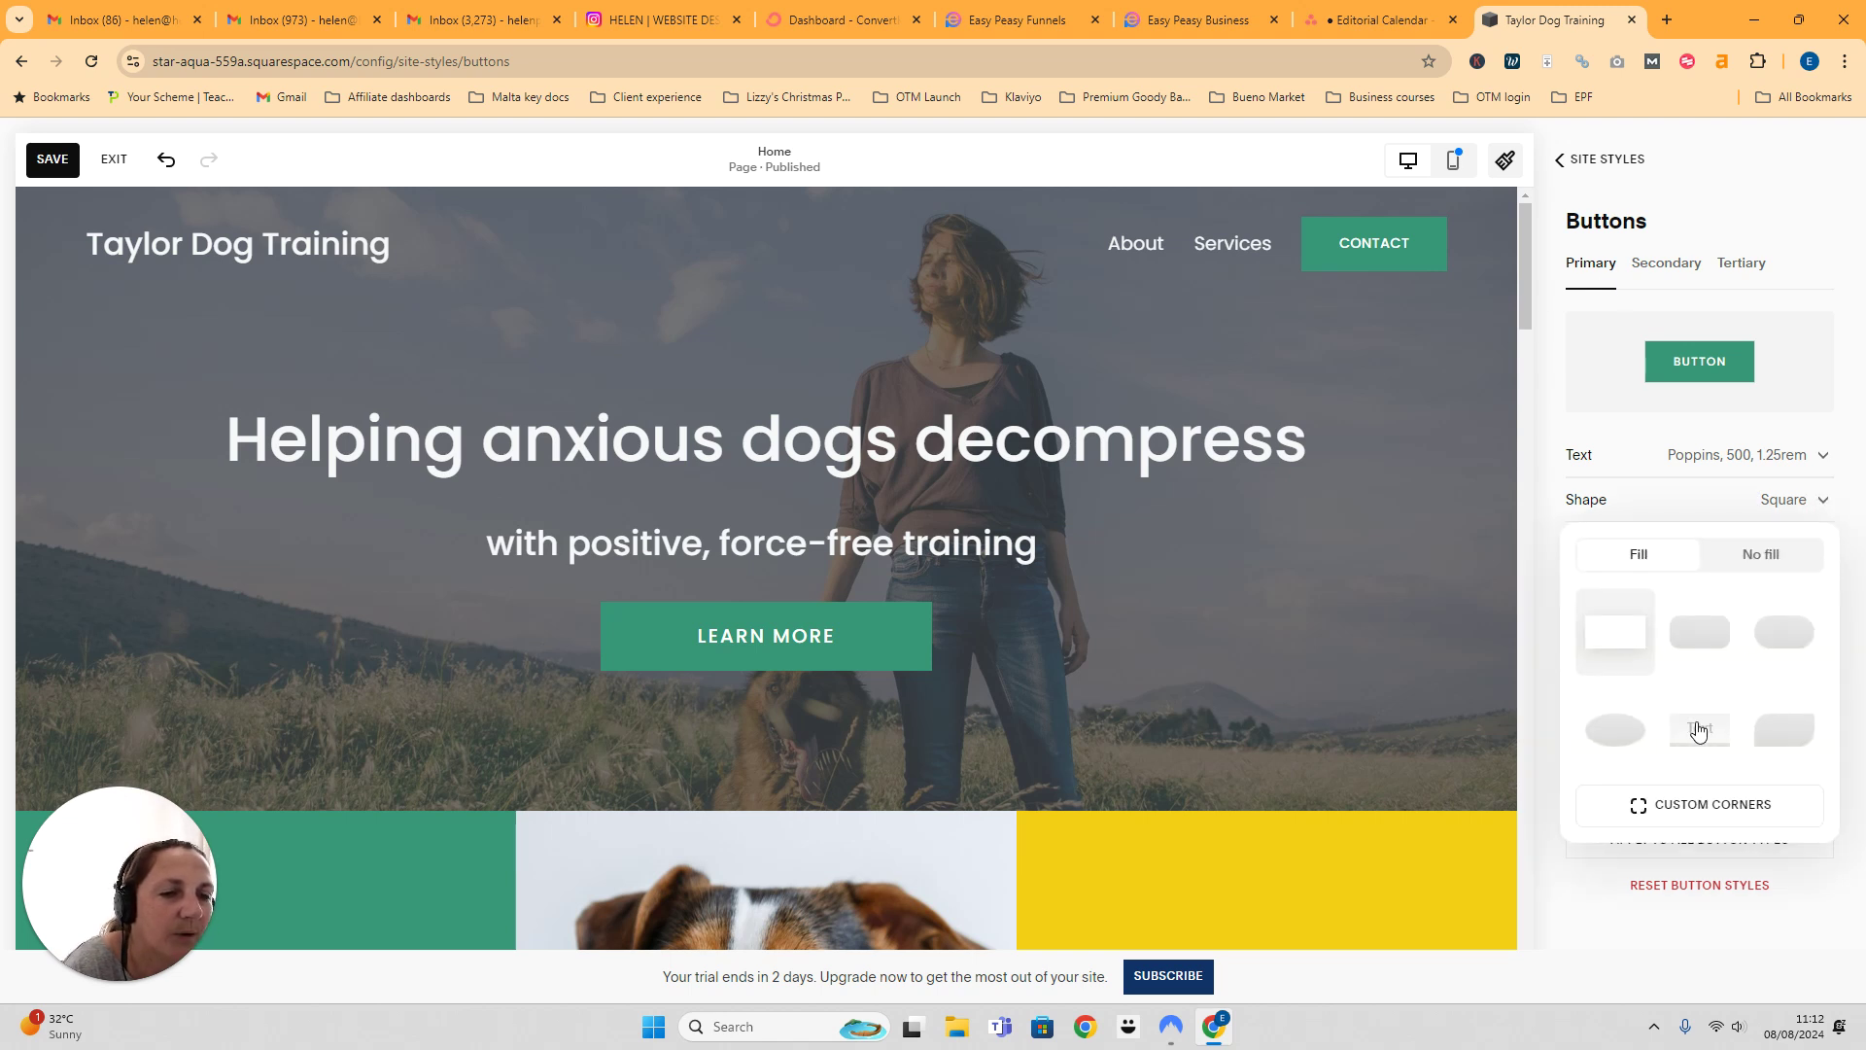
{"action": "left_click", "coordinate": [1688, 644]}
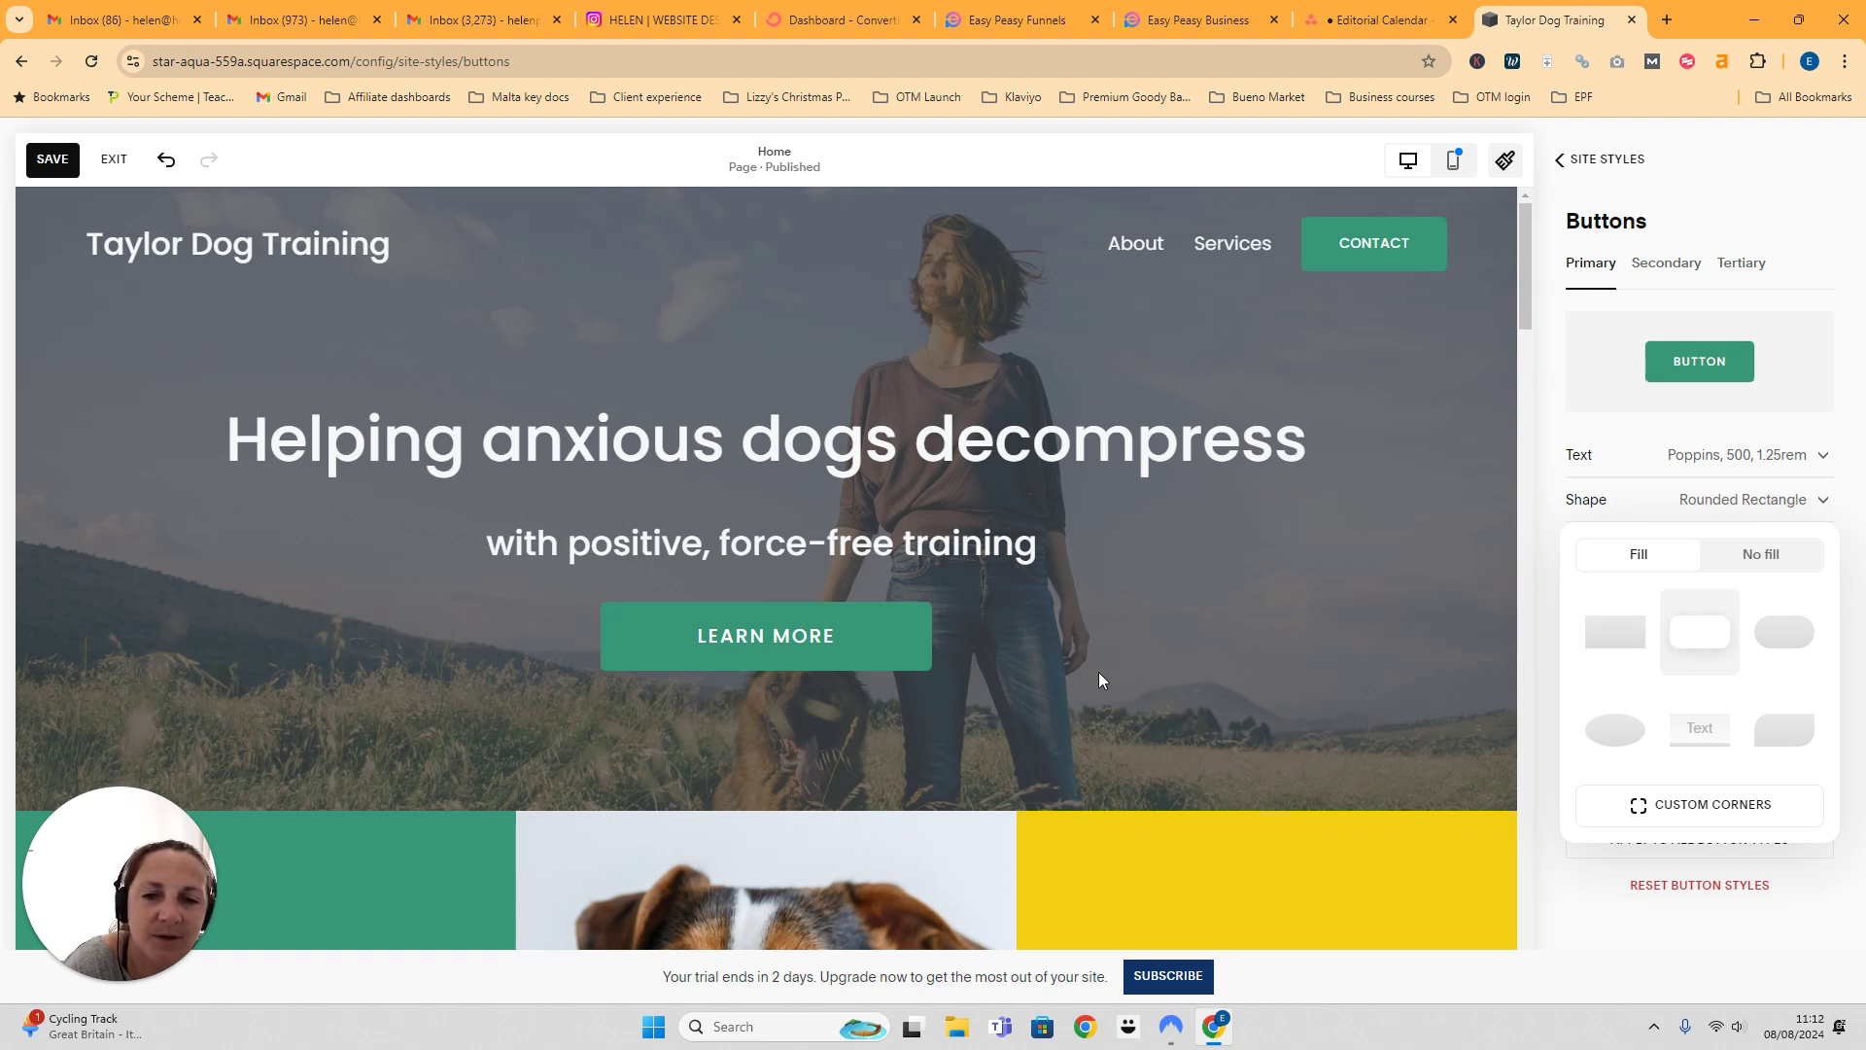
{"action": "left_click", "coordinate": [1782, 639]}
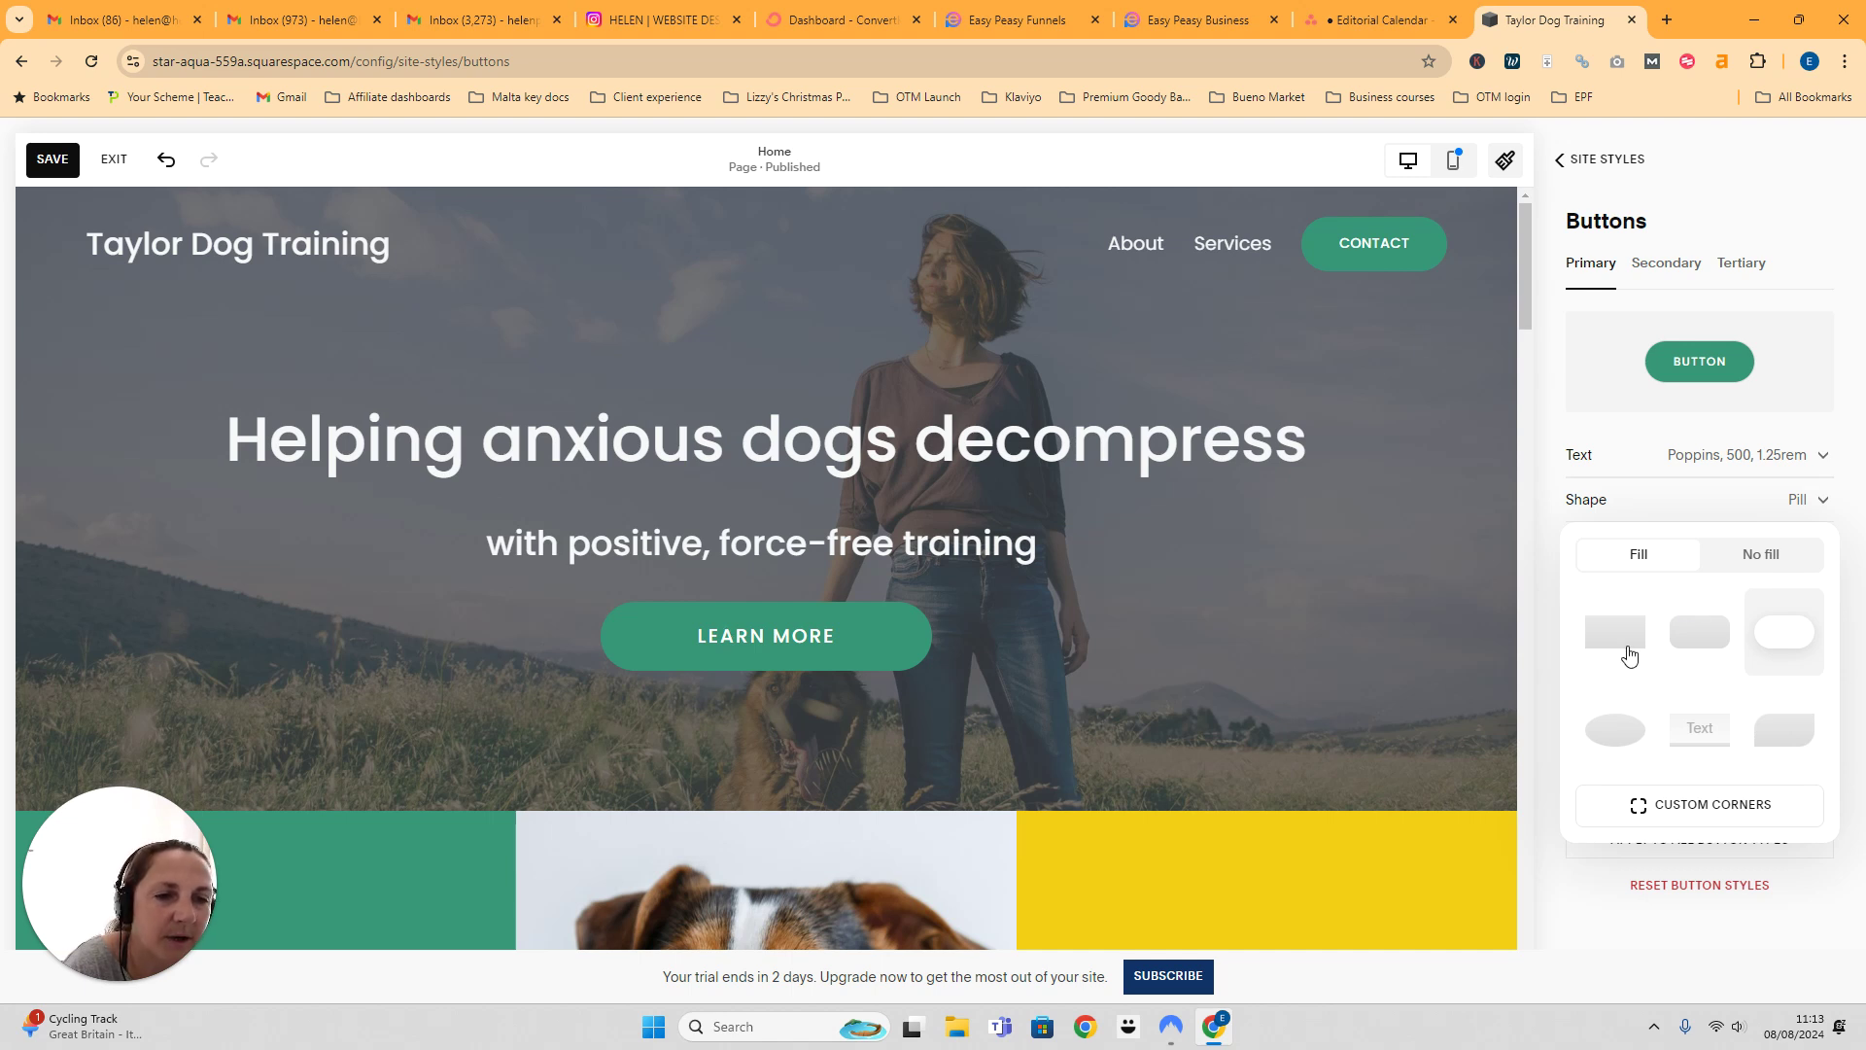
{"action": "left_click", "coordinate": [1621, 738]}
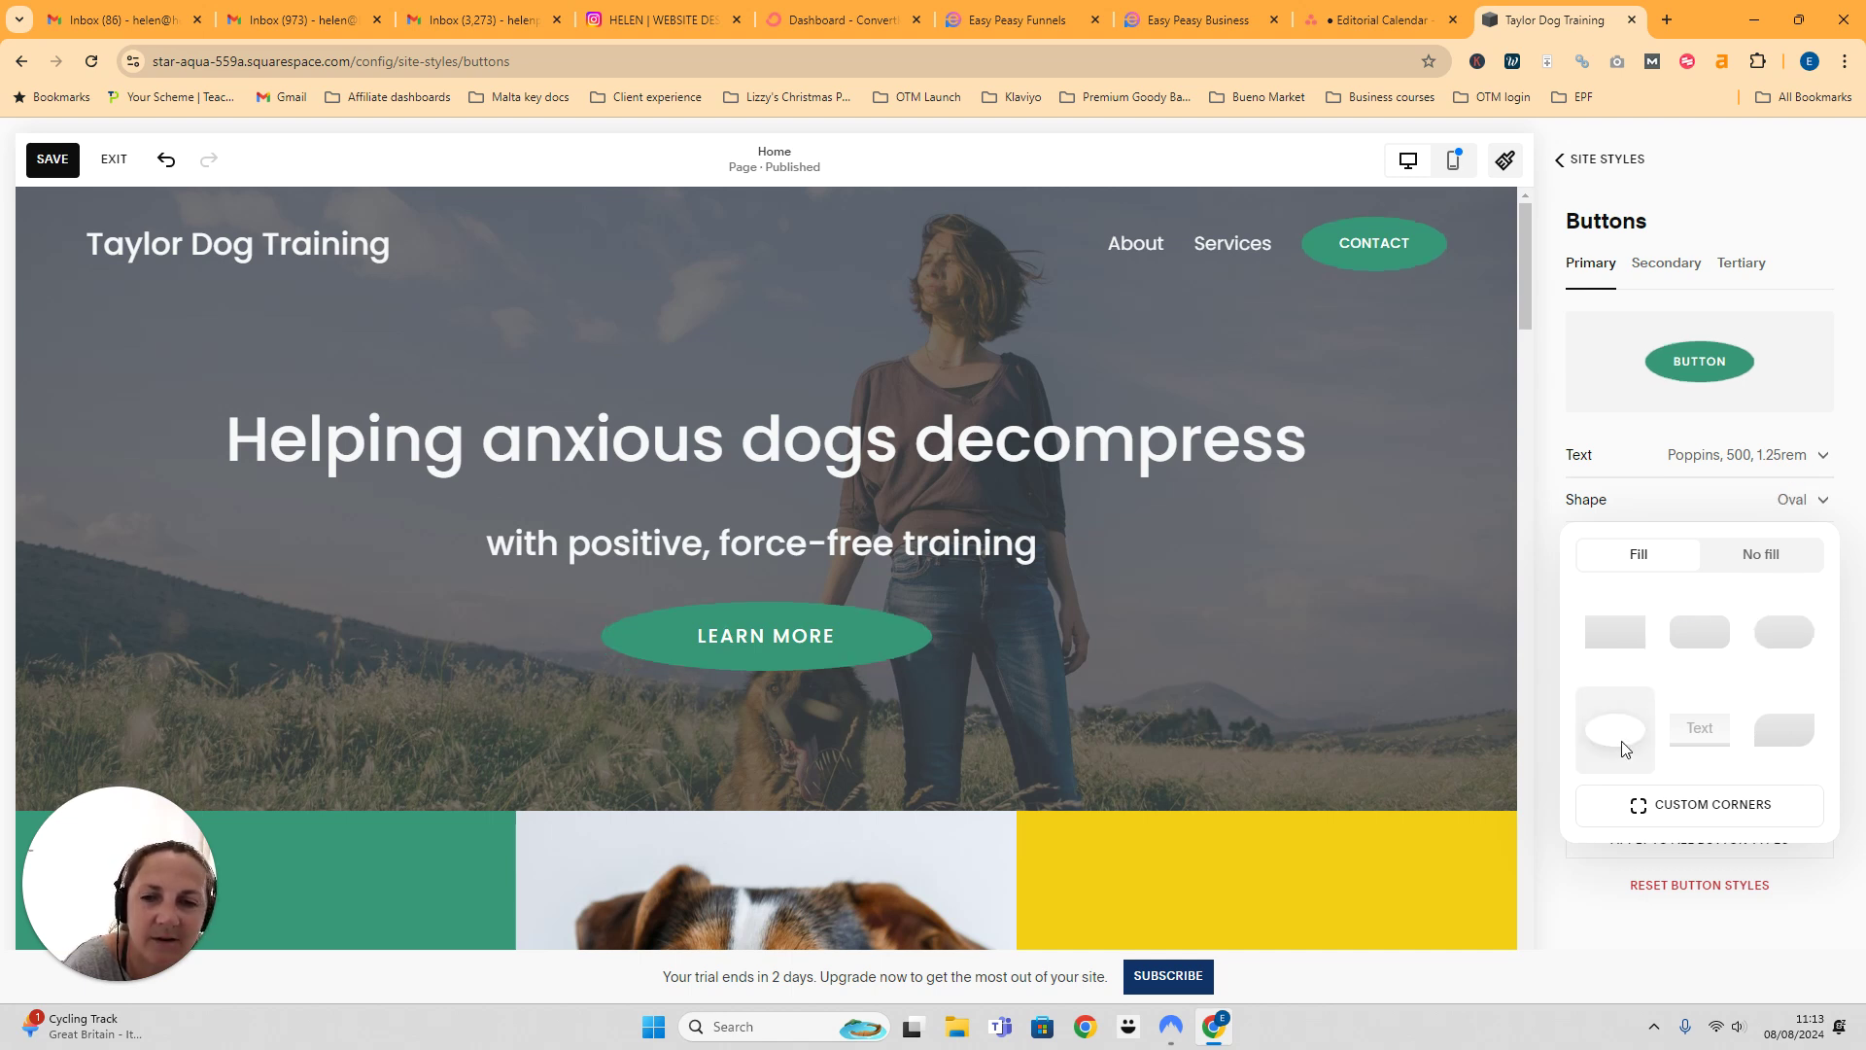
{"action": "left_click", "coordinate": [1715, 741]}
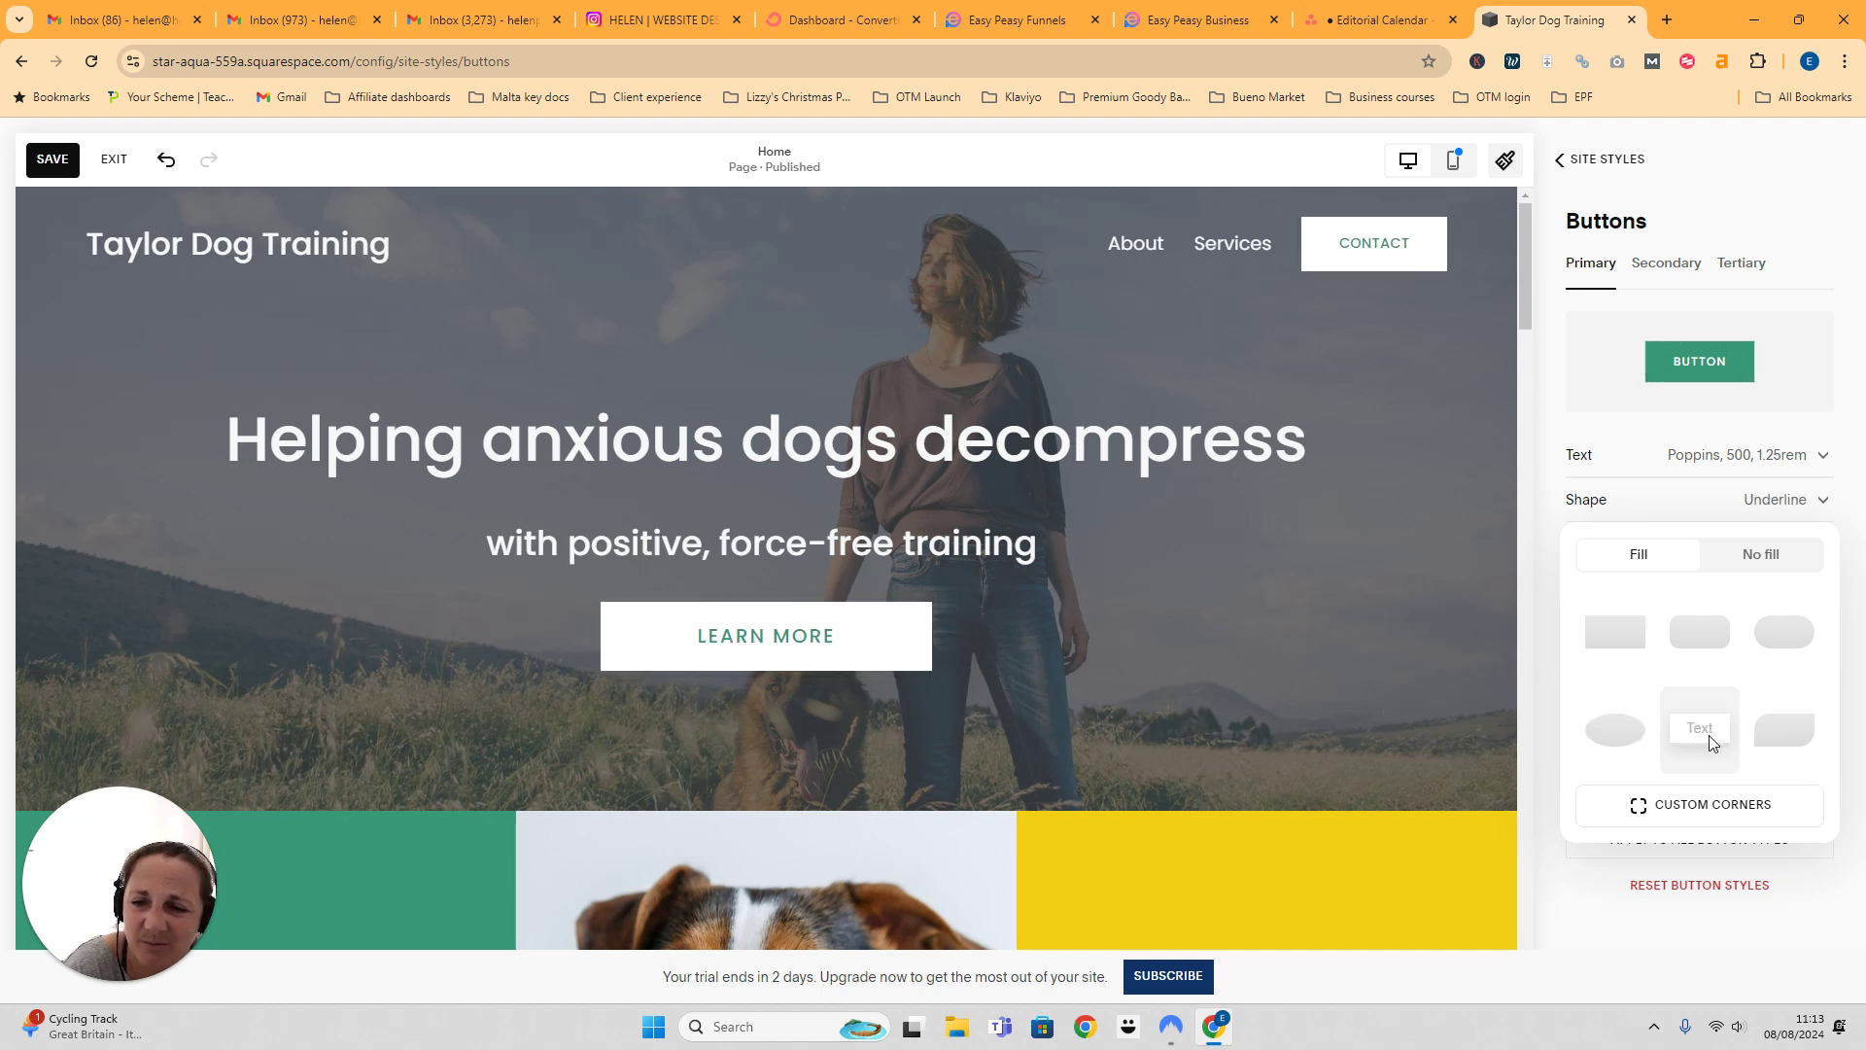
{"action": "left_click", "coordinate": [1781, 746]}
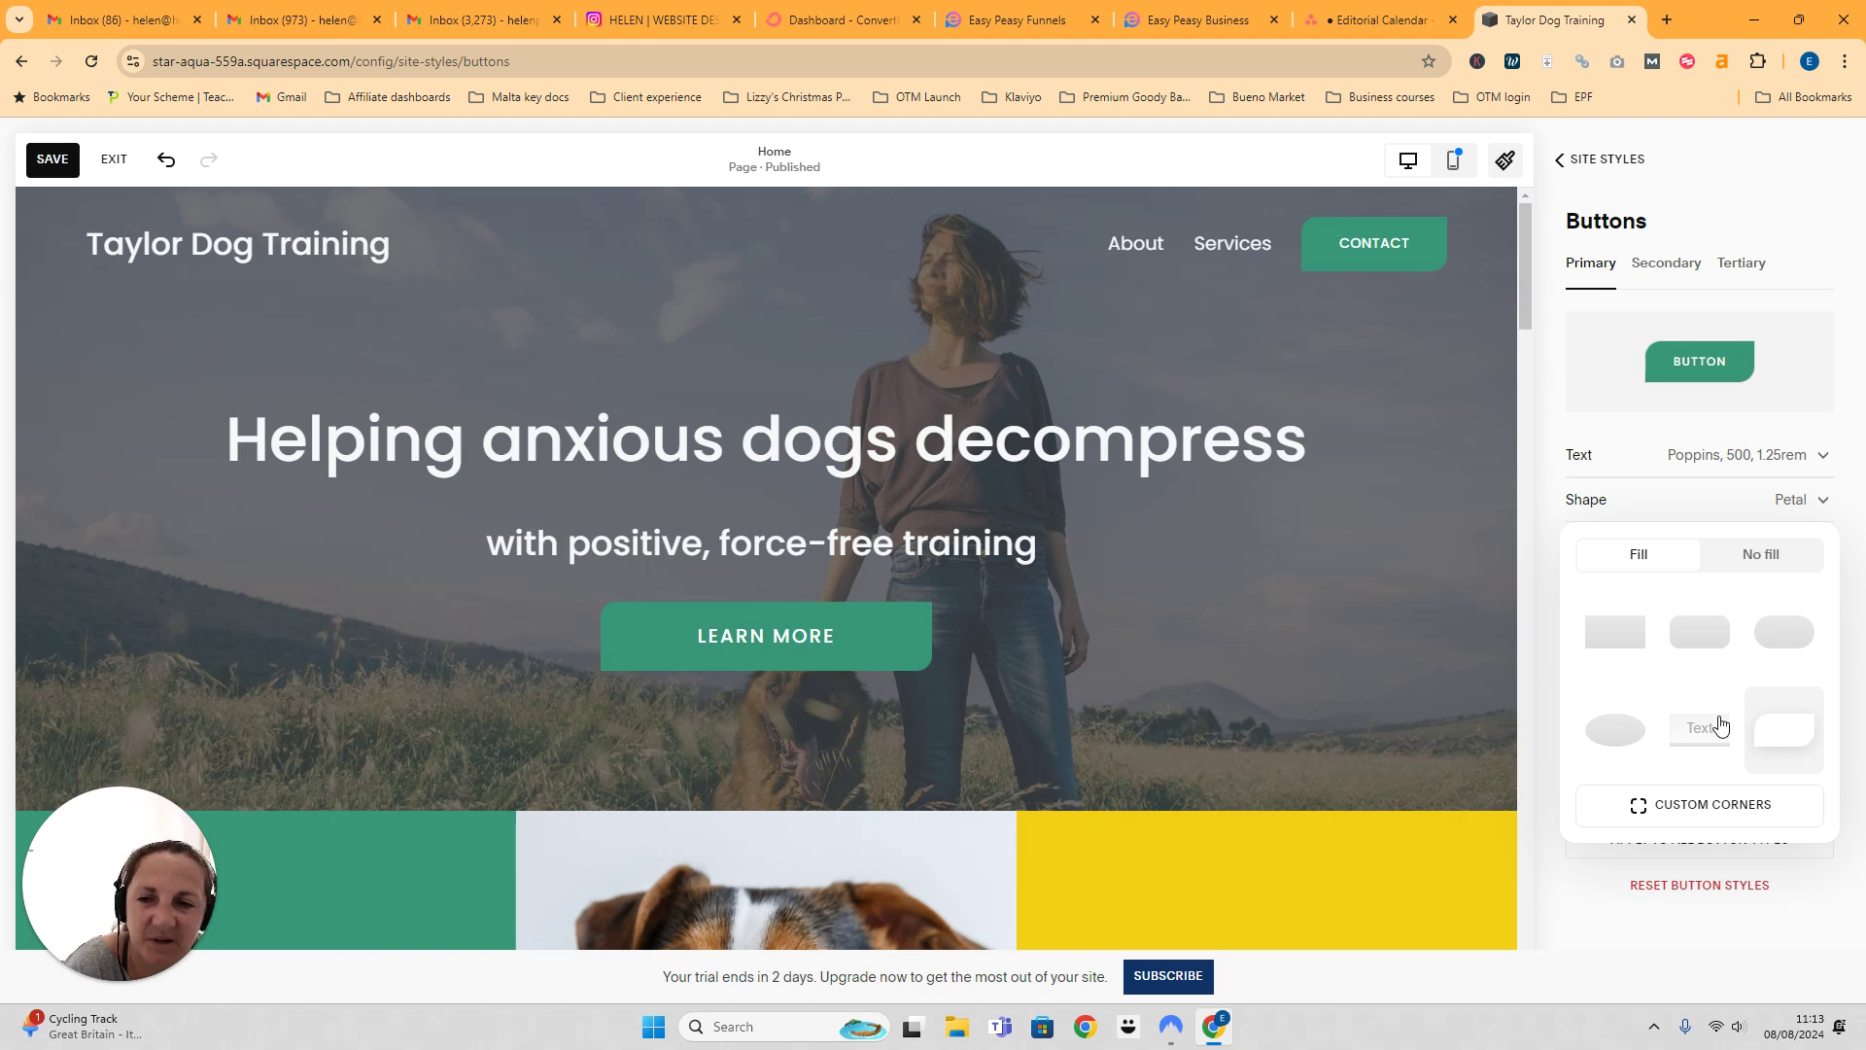
{"action": "left_click", "coordinate": [1626, 626]}
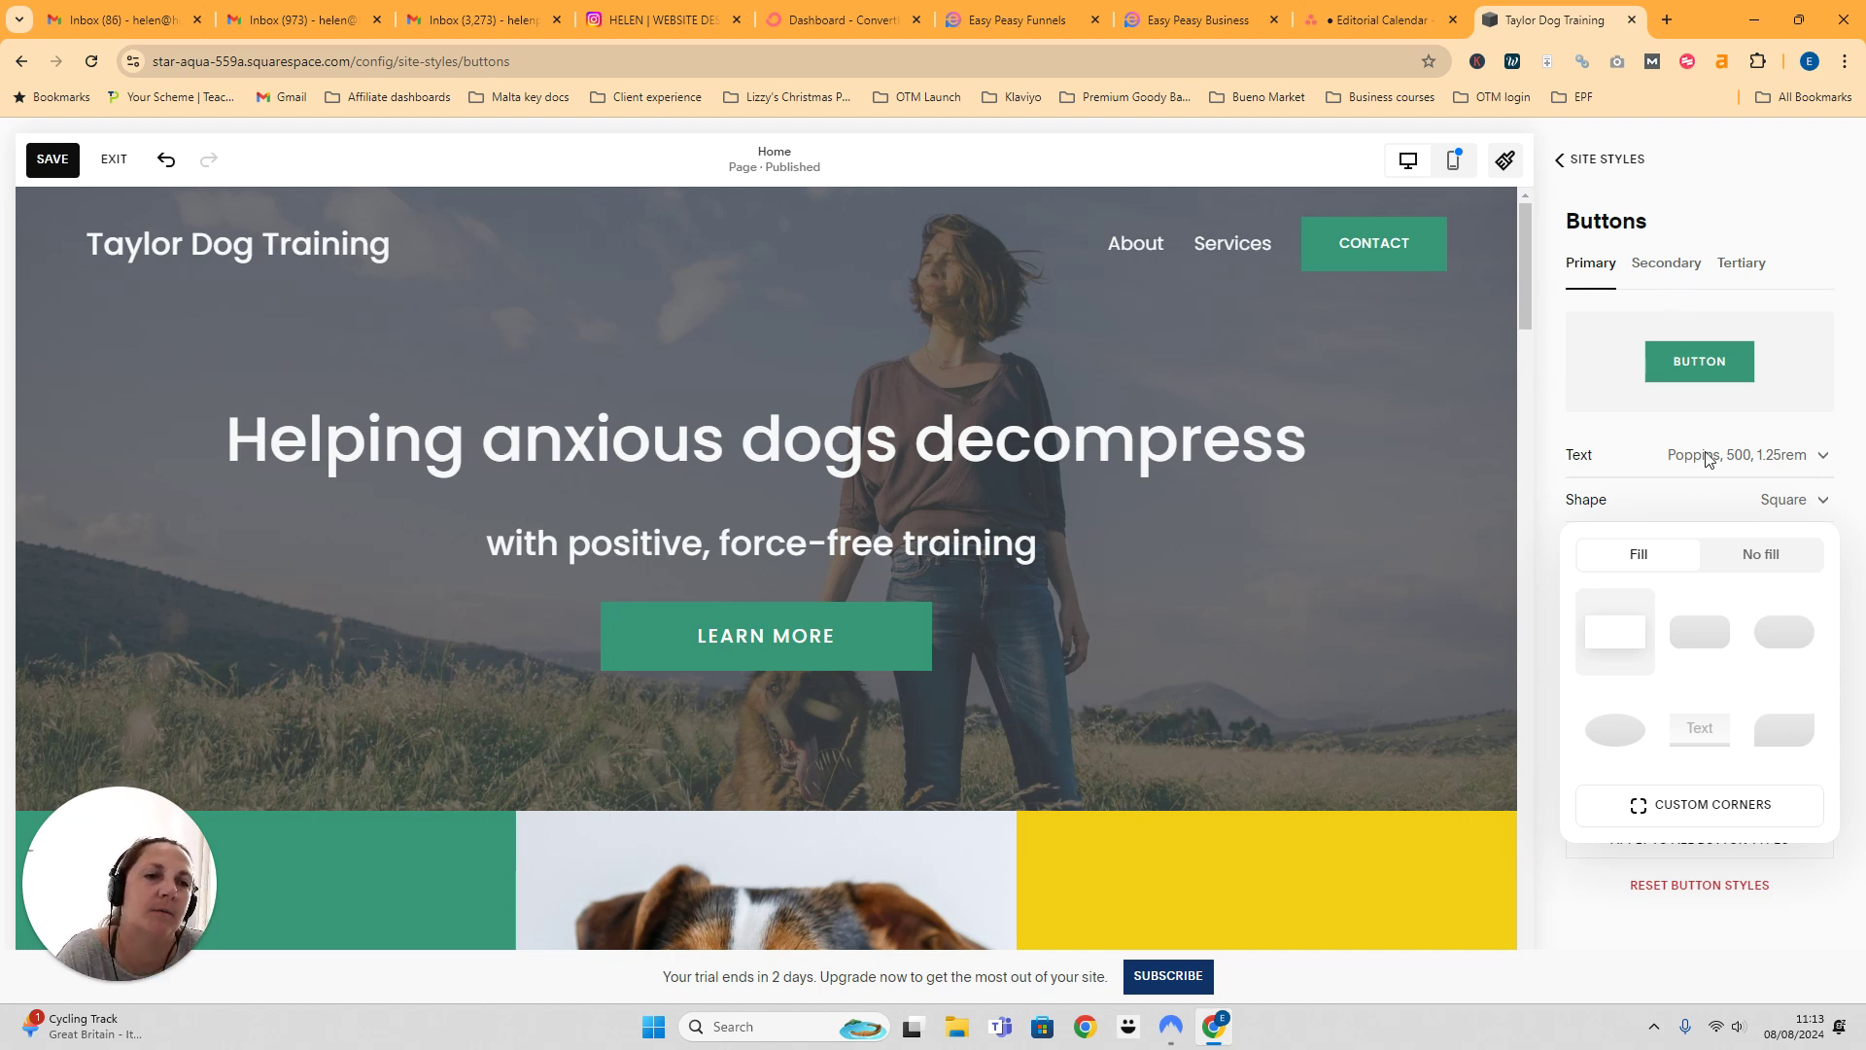
{"action": "left_click", "coordinate": [1565, 173]}
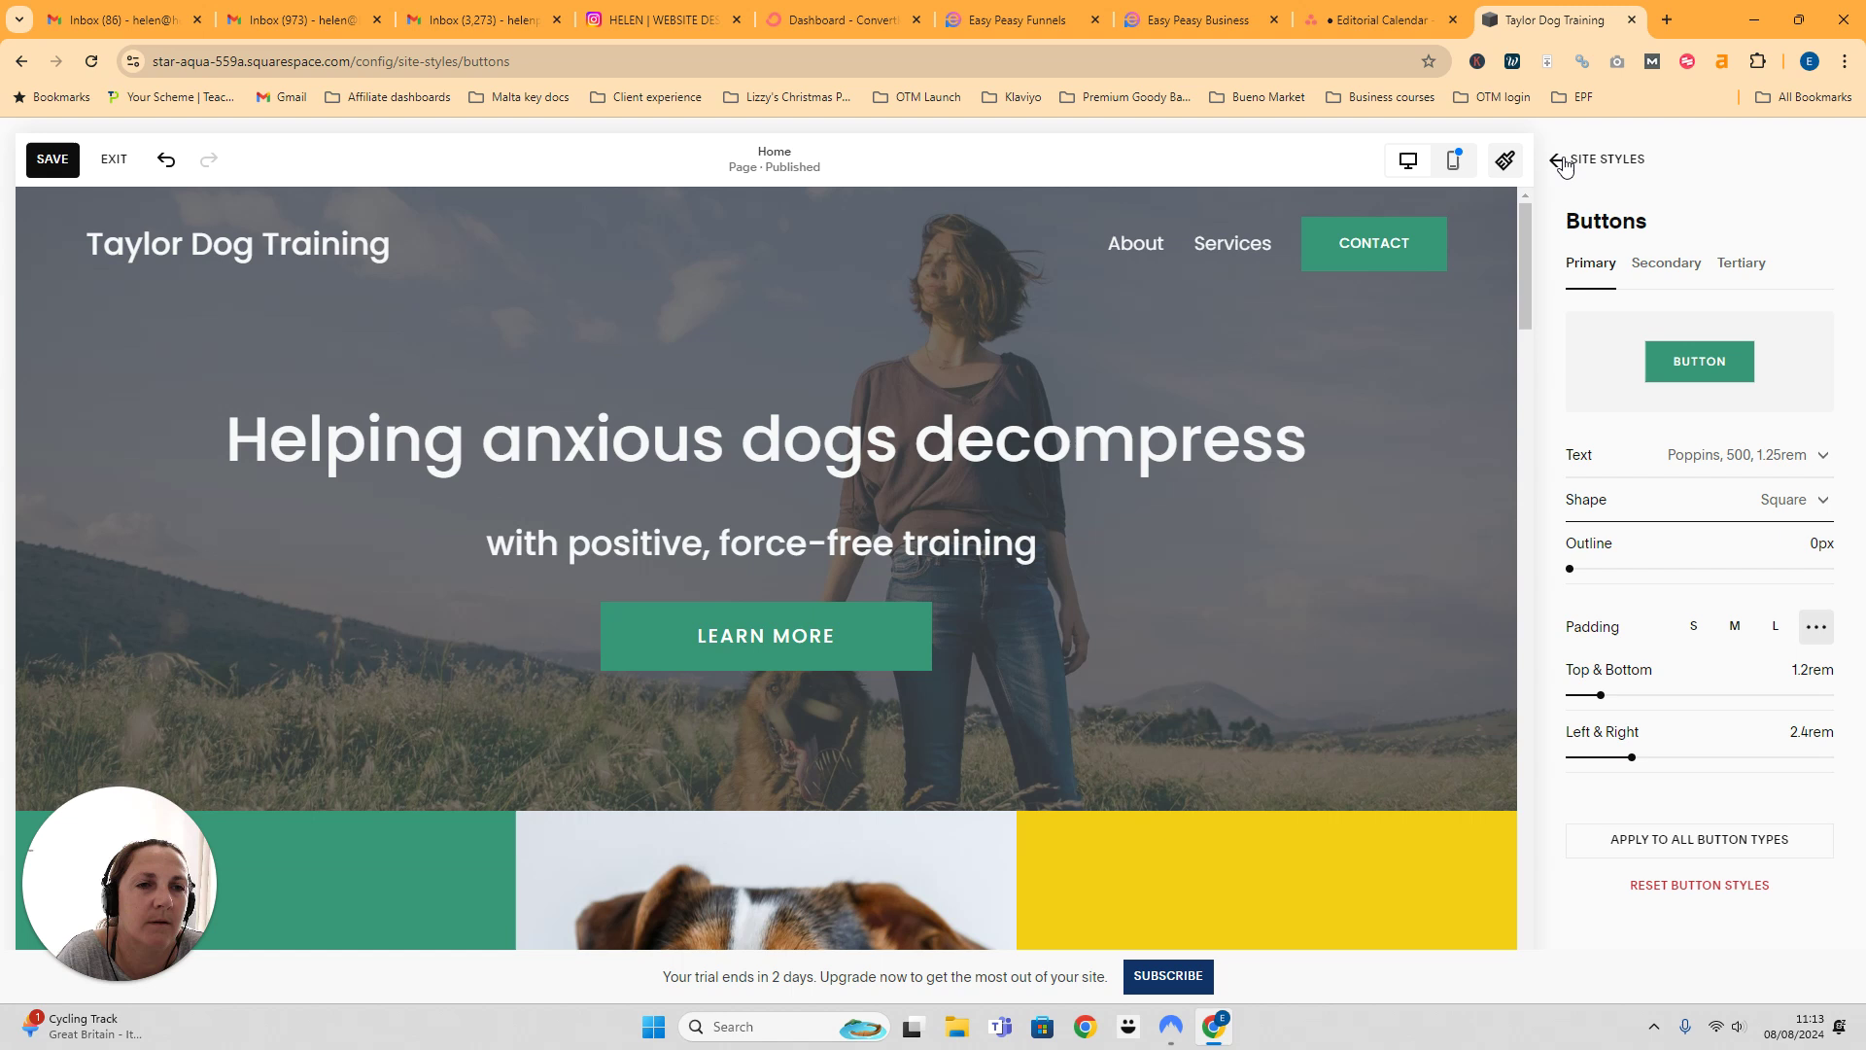
Step: Close the site styles and save the Home page
{"action": "left_click", "coordinate": [1561, 161]}
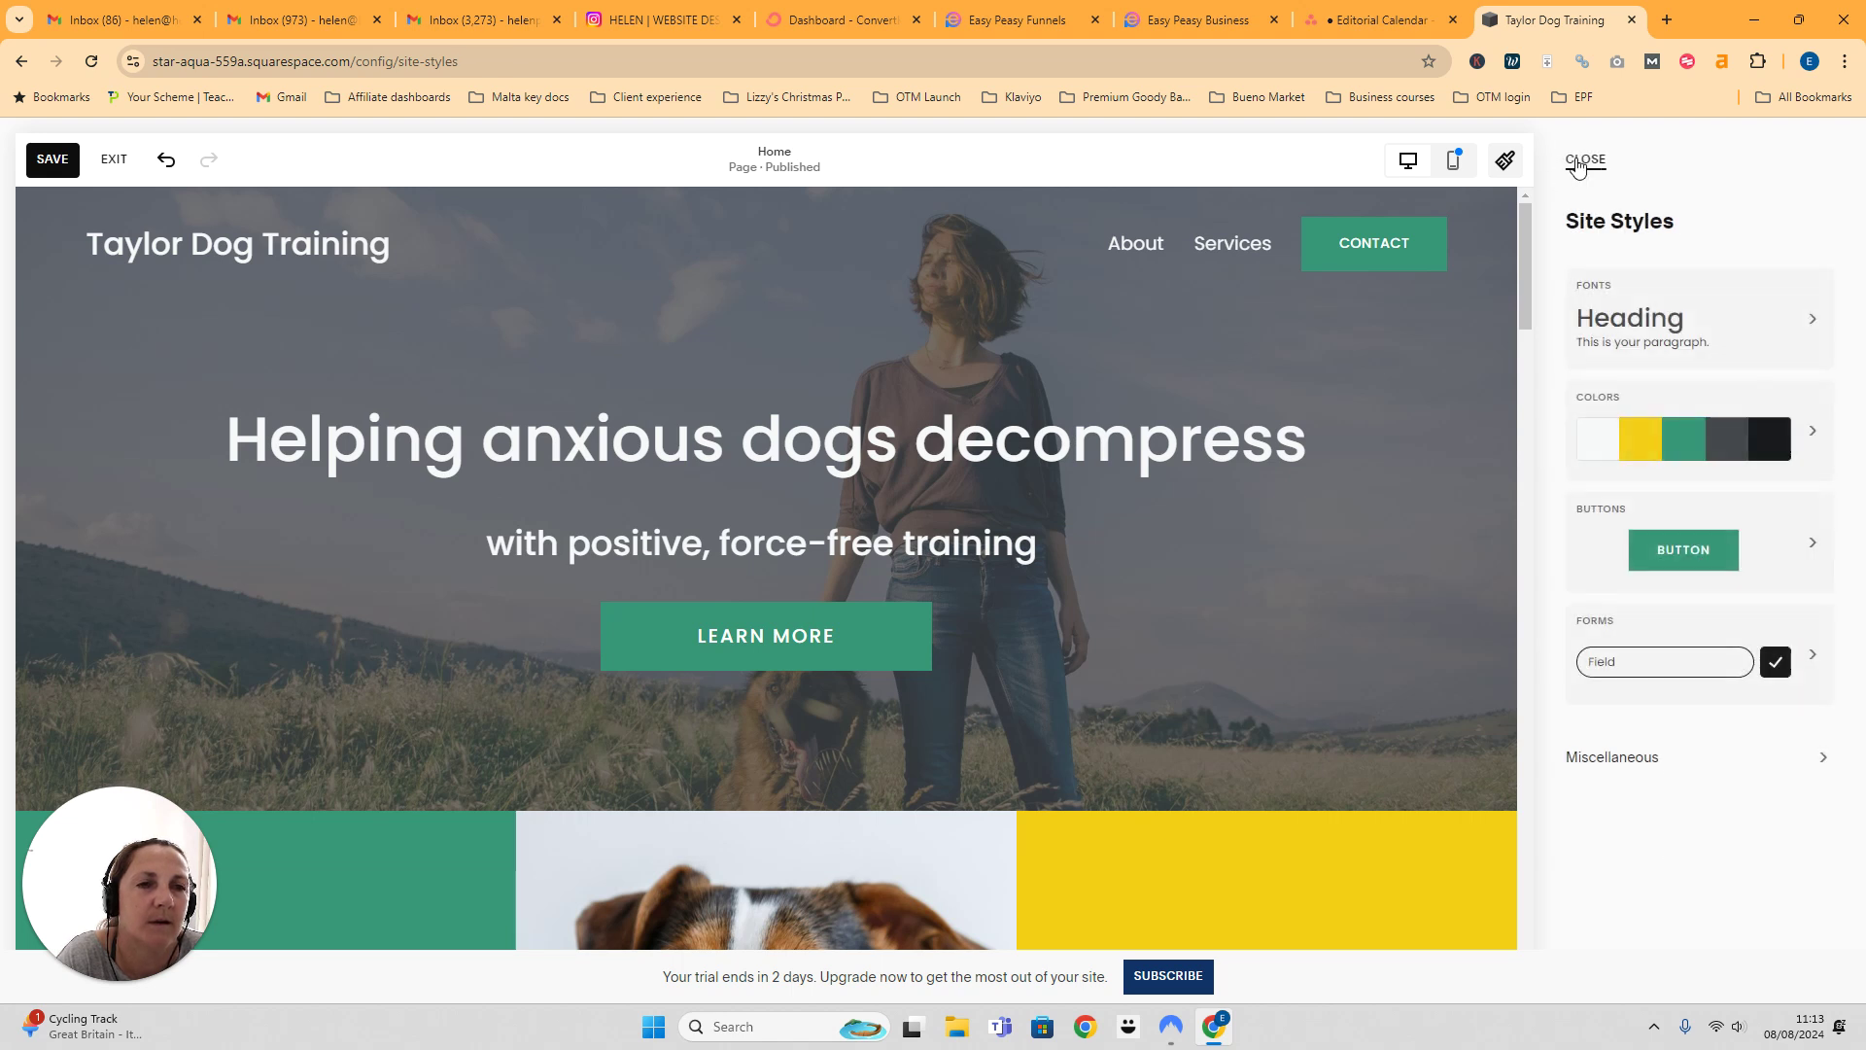
{"action": "left_click", "coordinate": [1577, 163]}
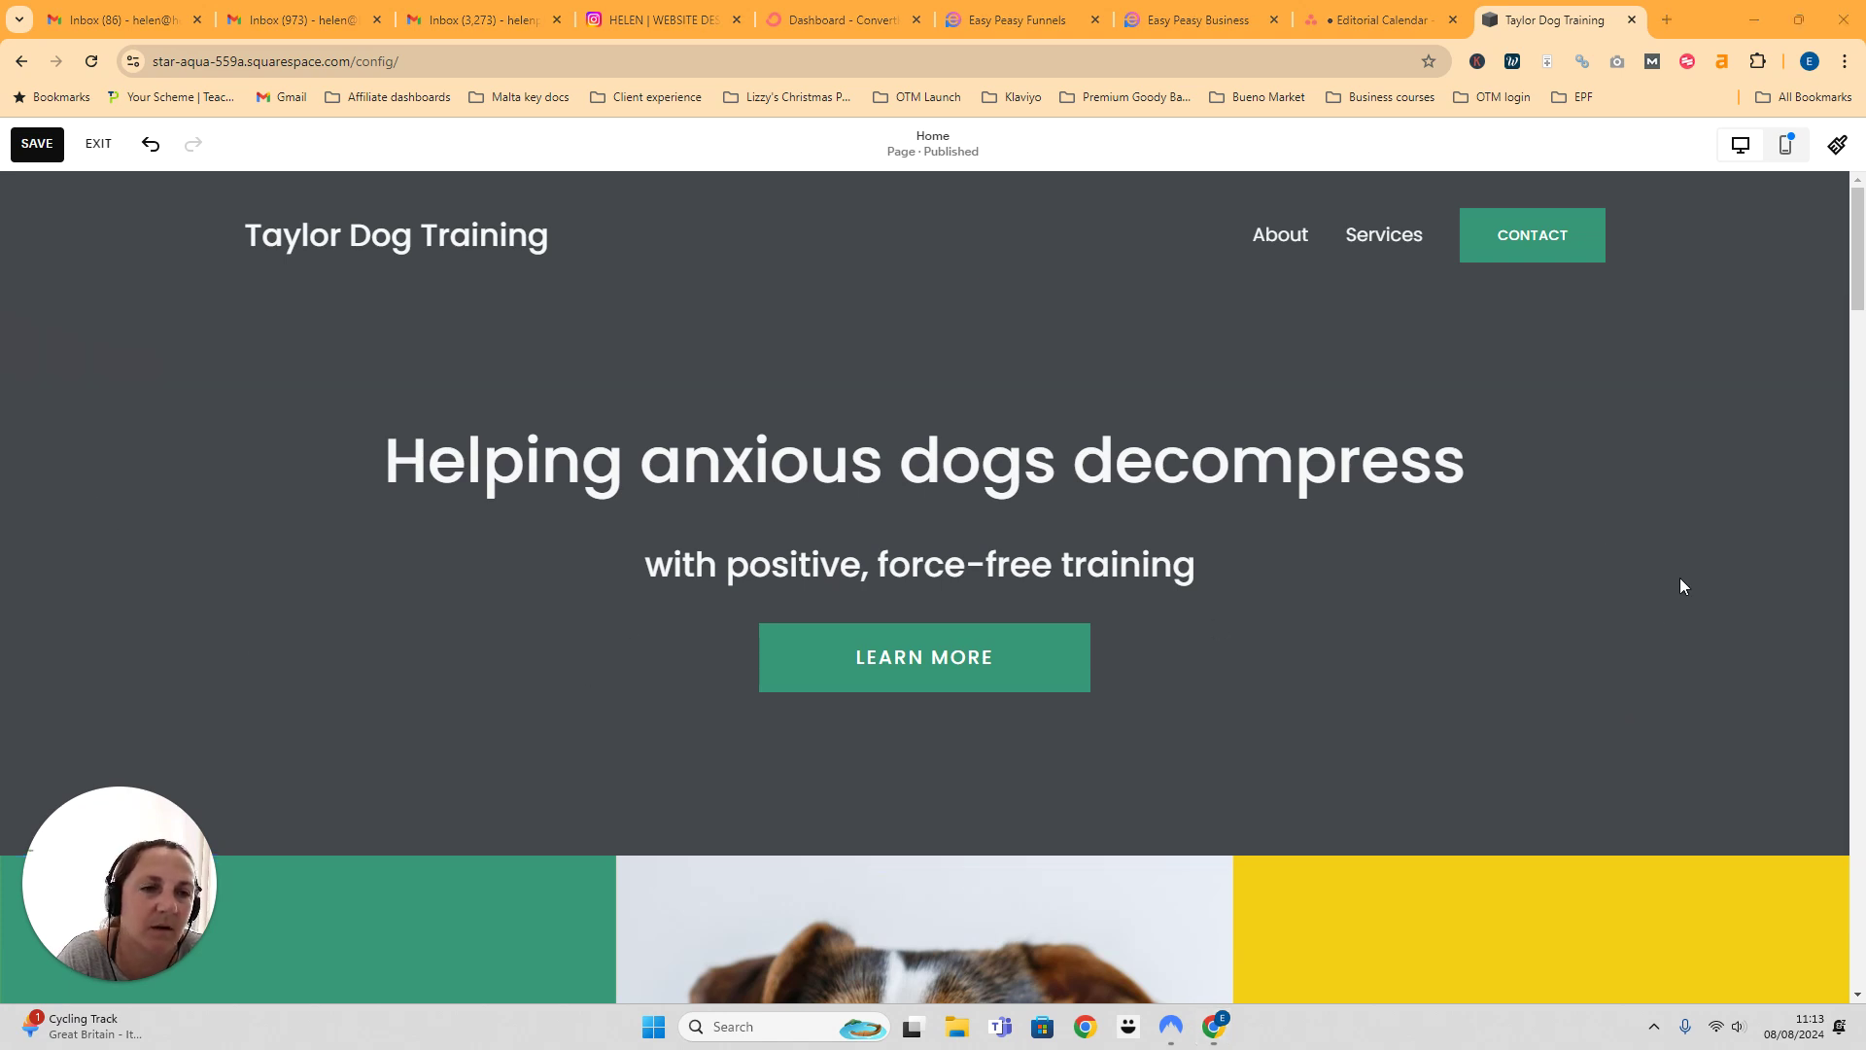
{"action": "scroll", "coordinate": [1320, 700], "scroll_direction": "down", "scroll_amount": 2}
{"action": "scroll", "coordinate": [1320, 700], "scroll_direction": "up", "scroll_amount": 2}
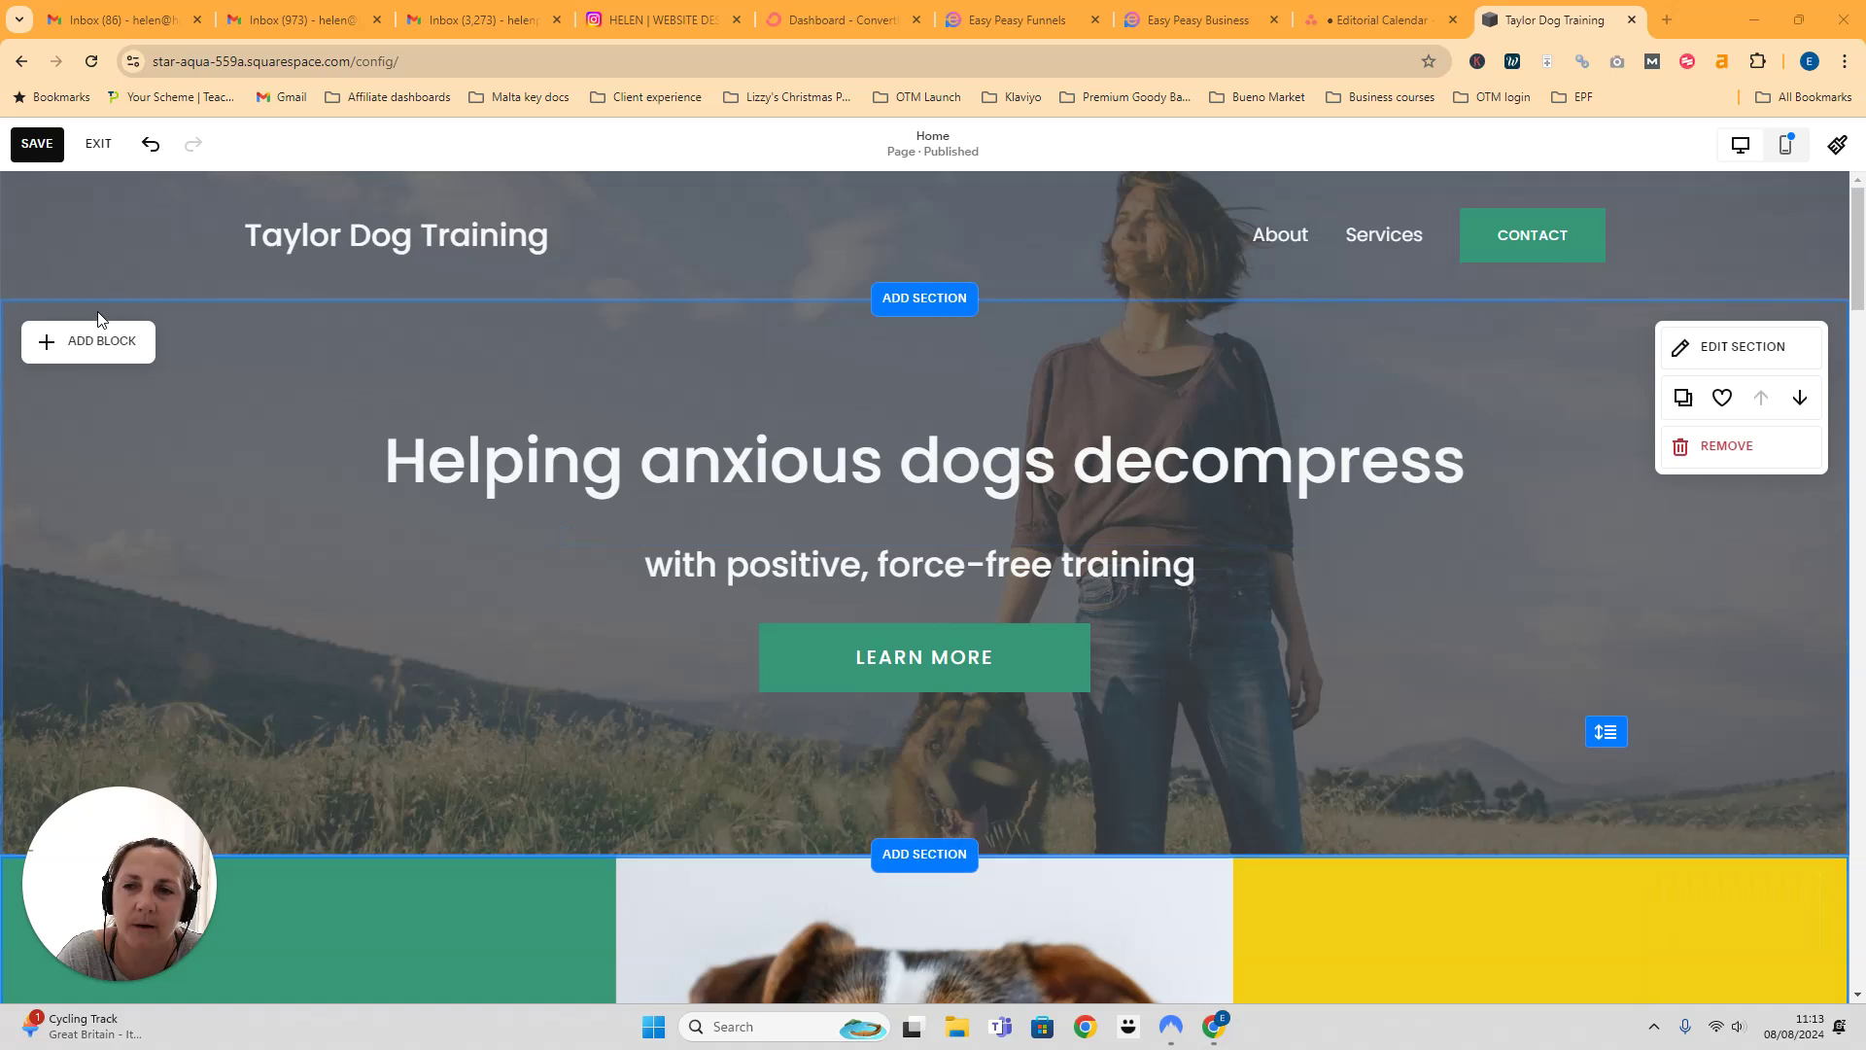
{"action": "left_click", "coordinate": [37, 144]}
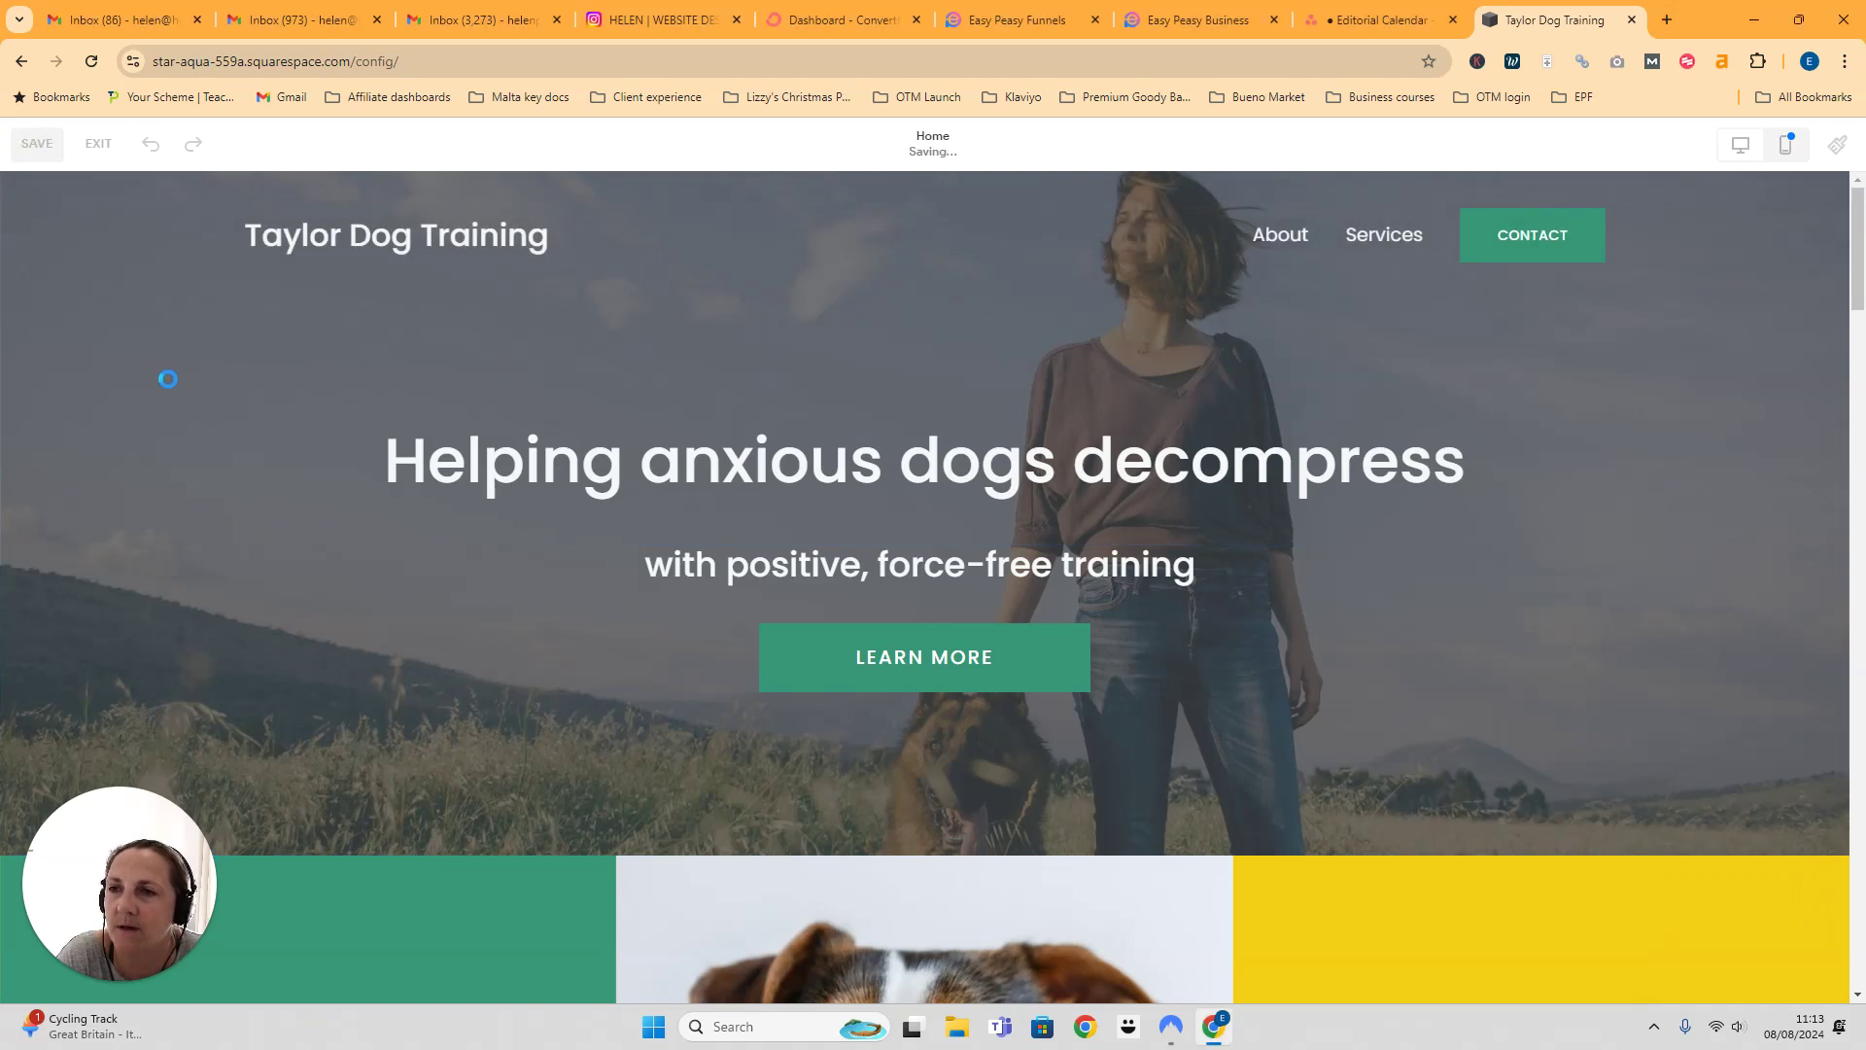